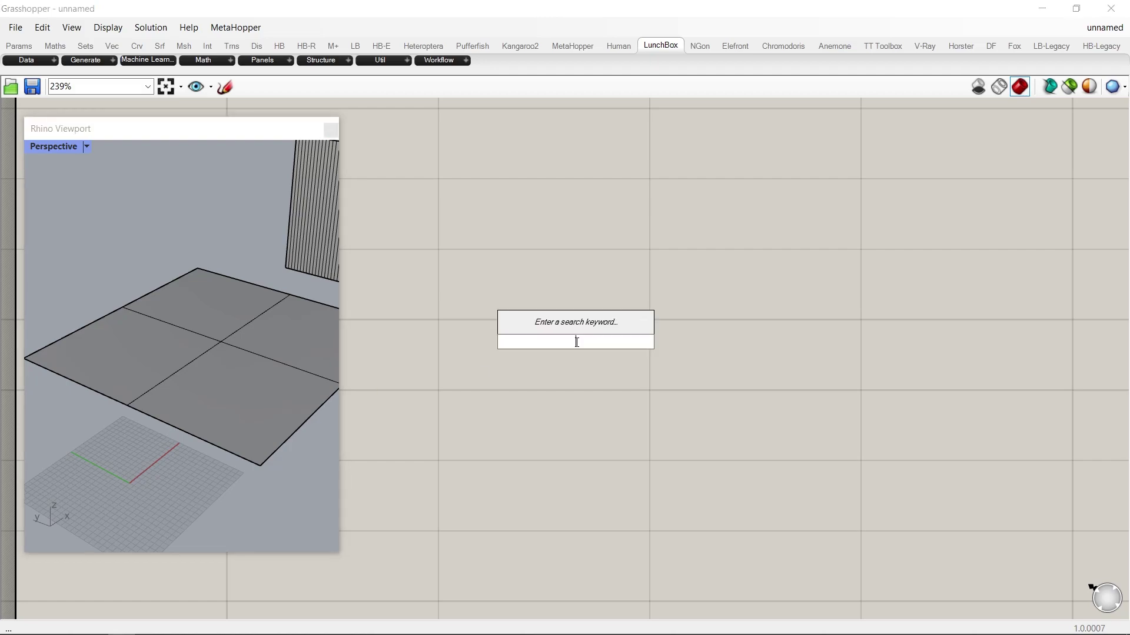
# Add a Surface parameter to the canvas and reference the large flat Rhino surface in it.
pyautogui.write('surface')
pyautogui.press('Return')
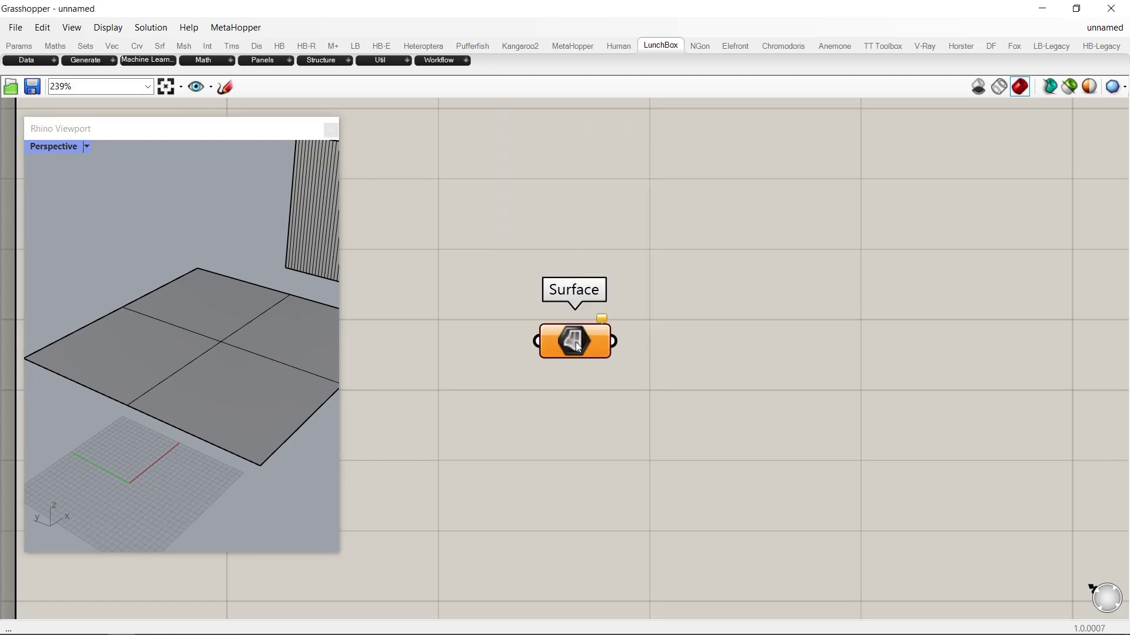
pyautogui.click(312, 359)
pyautogui.rightClick(574, 341)
pyautogui.click(545, 341)
pyautogui.click(559, 344)
pyautogui.rightClick(560, 344)
pyautogui.click(612, 597)
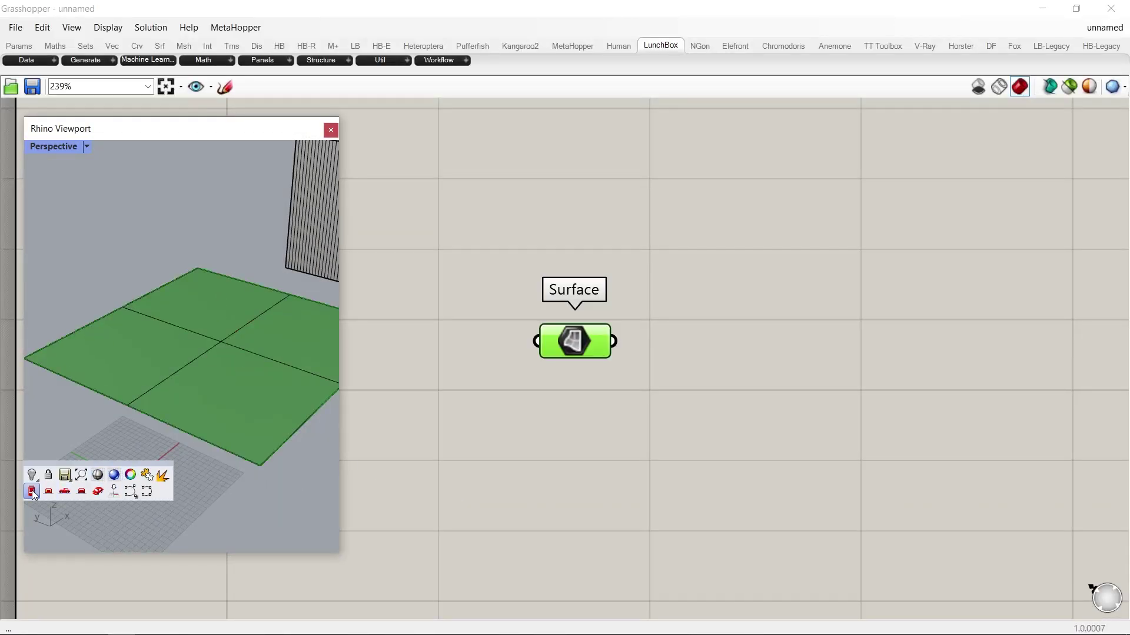
# Switch the Rhino viewport to the Top view and hide the original surface.
pyautogui.click(32, 492)
pyautogui.scroll(8, 100, 487)
pyautogui.moveTo(100, 486); pyautogui.dragTo(265, 391, button='right')
pyautogui.scroll(2, 197, 447)
pyautogui.moveTo(200, 455); pyautogui.dragTo(178, 418, button='right')
pyautogui.click(140, 364)
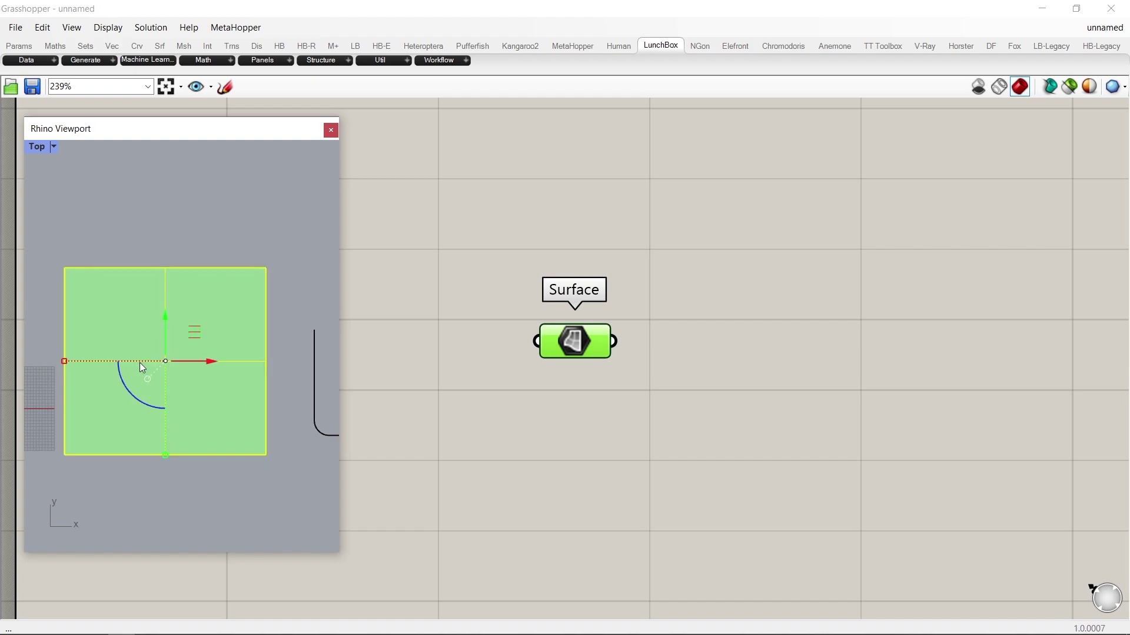
pyautogui.hotkey('ctrl', 'h')
pyautogui.scroll(2, 194, 345)
pyautogui.moveTo(195, 345); pyautogui.dragTo(232, 341, button='right')
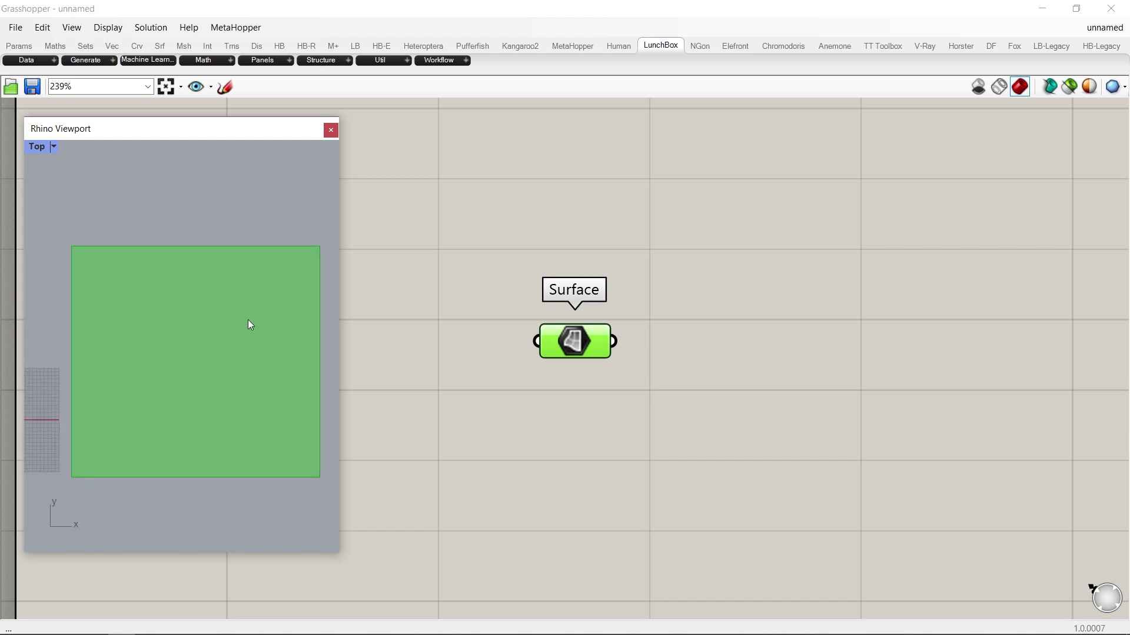
# Add a Hexagonal grid component and place it well clear of the Surface parameter, leaving room for its inputs.
pyautogui.moveTo(640, 378); pyautogui.dragTo(676, 265, button='right')
pyautogui.click(670, 421)
pyautogui.doubleClick(670, 417)
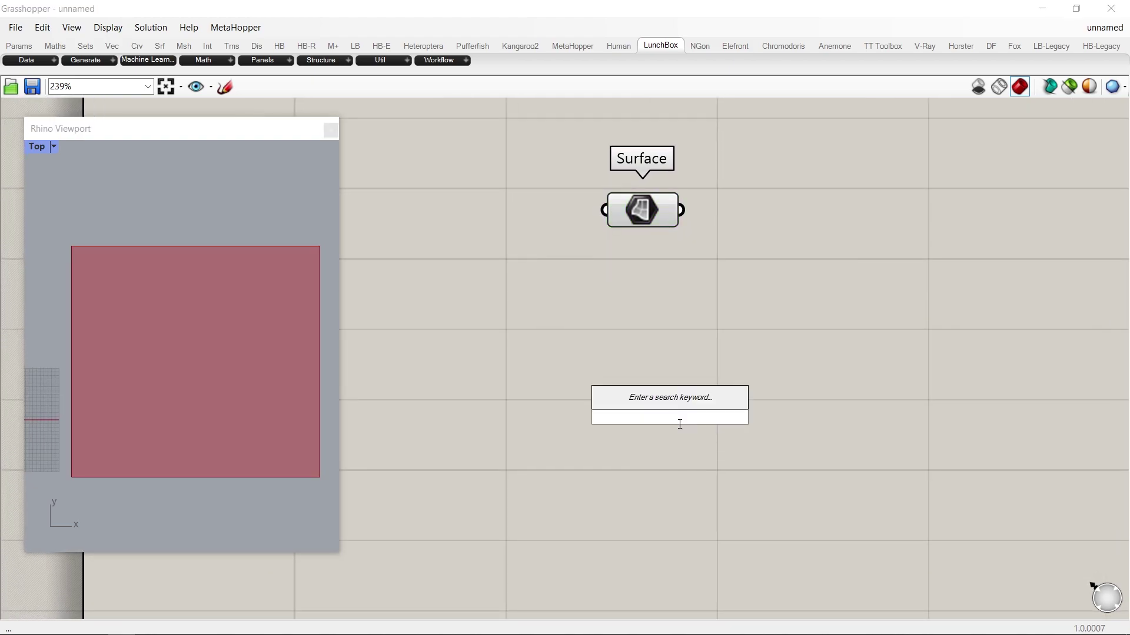
pyautogui.write('hexagonal')
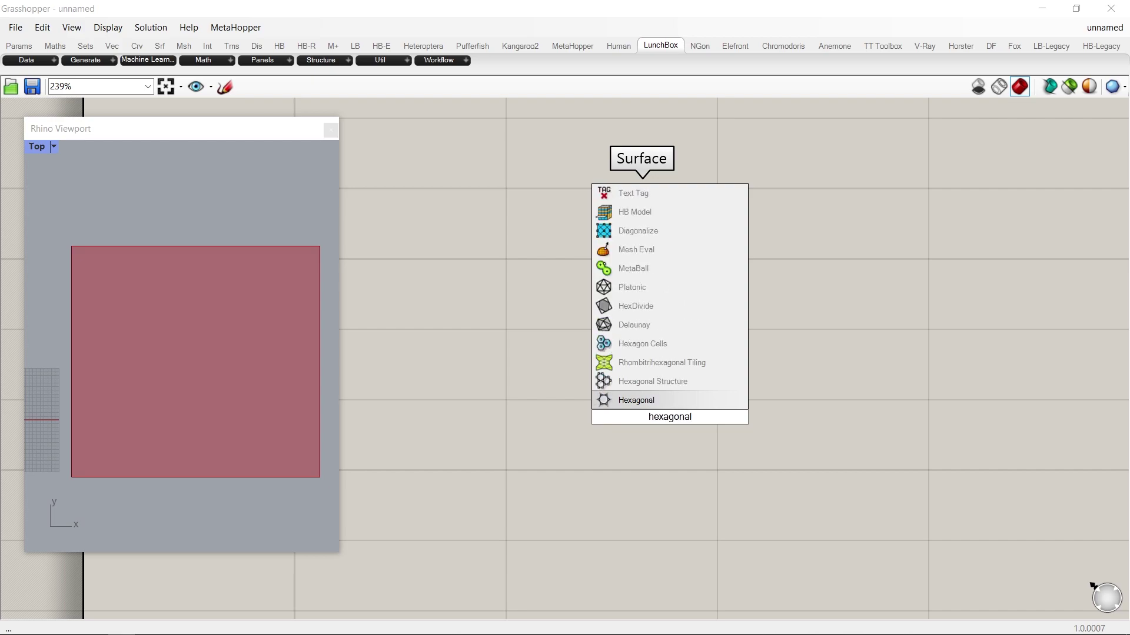
pyautogui.press('Return')
pyautogui.scroll(-3, 220, 331)
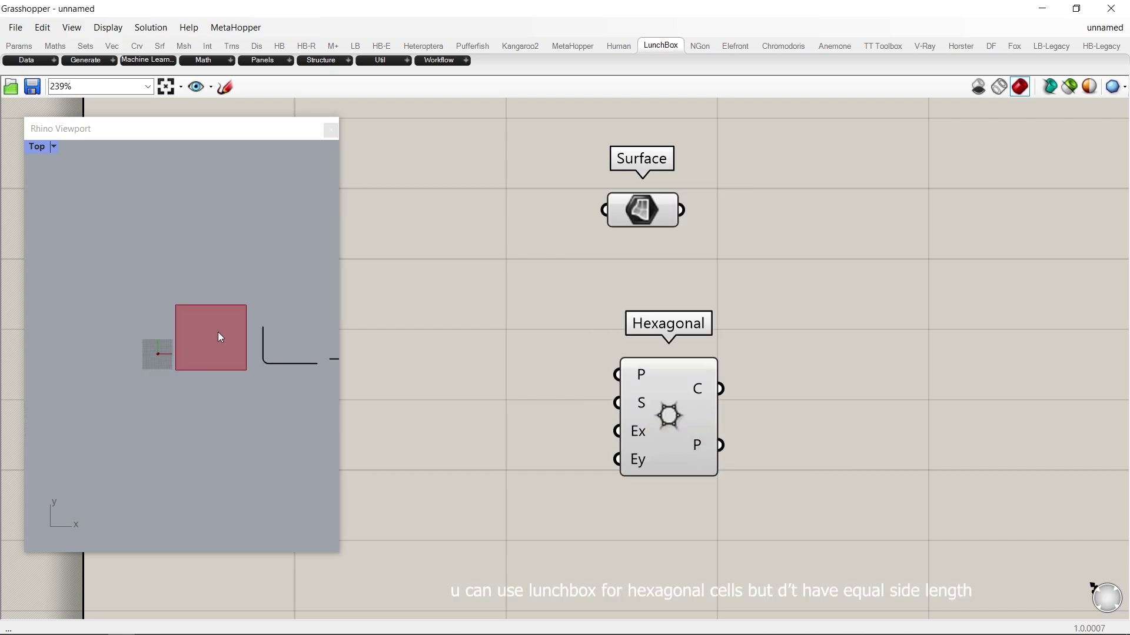
pyautogui.scroll(5, 202, 359)
pyautogui.scroll(4, 201, 358)
pyautogui.scroll(1, 230, 312)
pyautogui.moveTo(719, 475); pyautogui.dragTo(639, 449, button='right')
pyautogui.moveTo(606, 360); pyautogui.dragTo(960, 348)
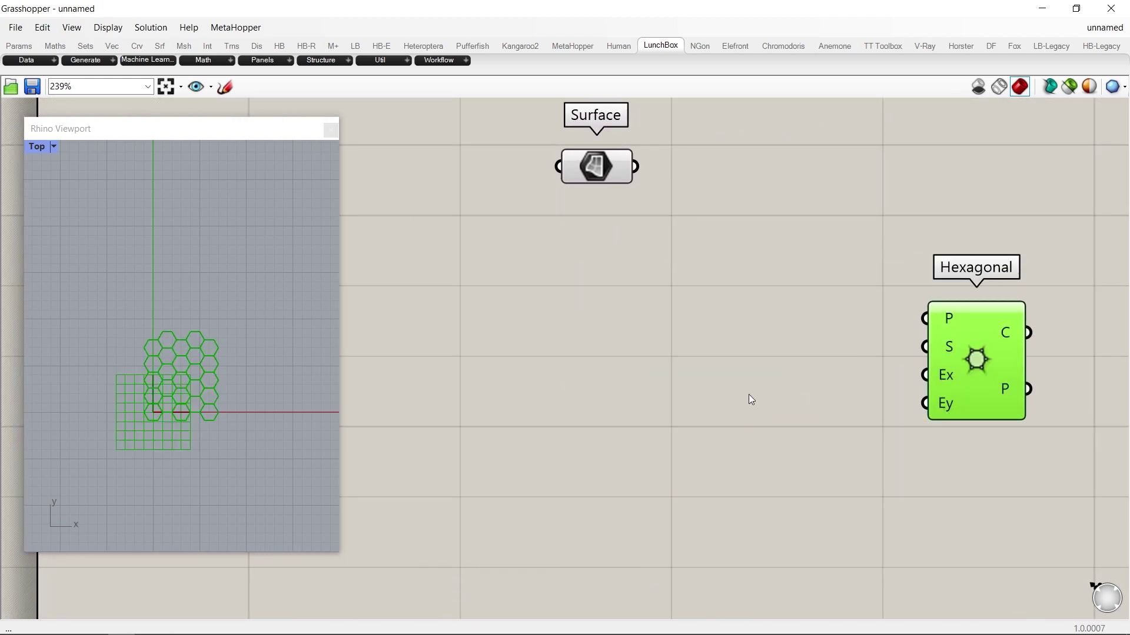
# Add a number slider for the Hexagonal grid's Extent X input and set it to 39.
pyautogui.doubleClick(668, 387)
pyautogui.moveTo(787, 390); pyautogui.dragTo(925, 375)
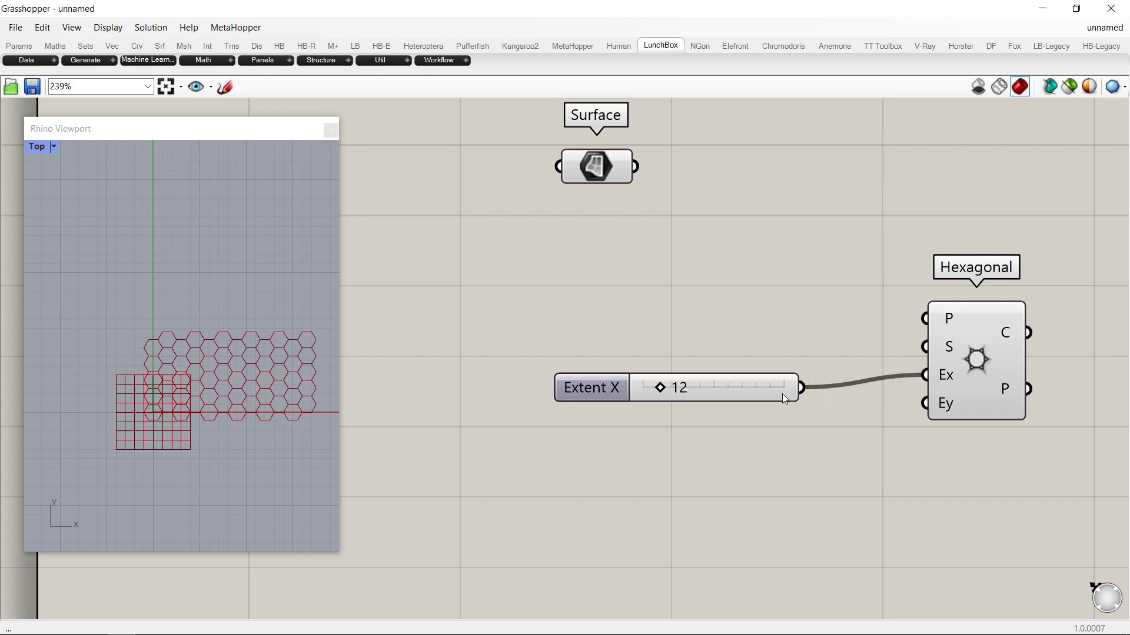
pyautogui.click(704, 376)
pyautogui.scroll(-3, 270, 385)
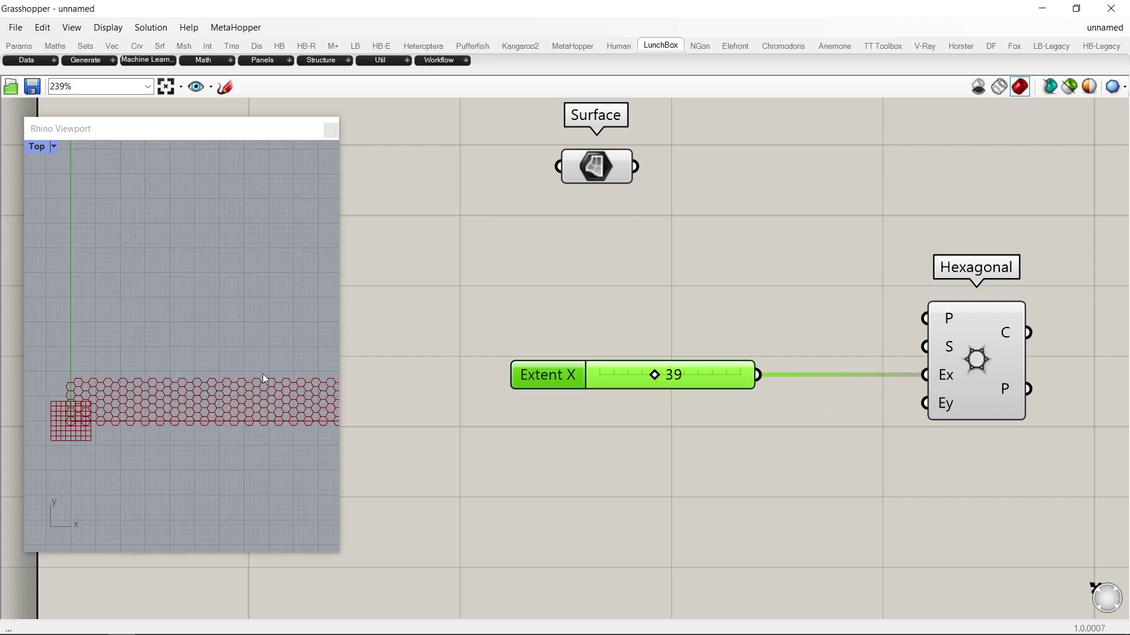
# Duplicate the Extent X slider, connect the copy to the Hexagonal grid's Ey input and set it to 23.
pyautogui.keyDown('alt'); pyautogui.moveTo(718, 378); pyautogui.dragTo(925, 404); pyautogui.keyUp('alt')
pyautogui.moveTo(667, 428); pyautogui.dragTo(637, 419)
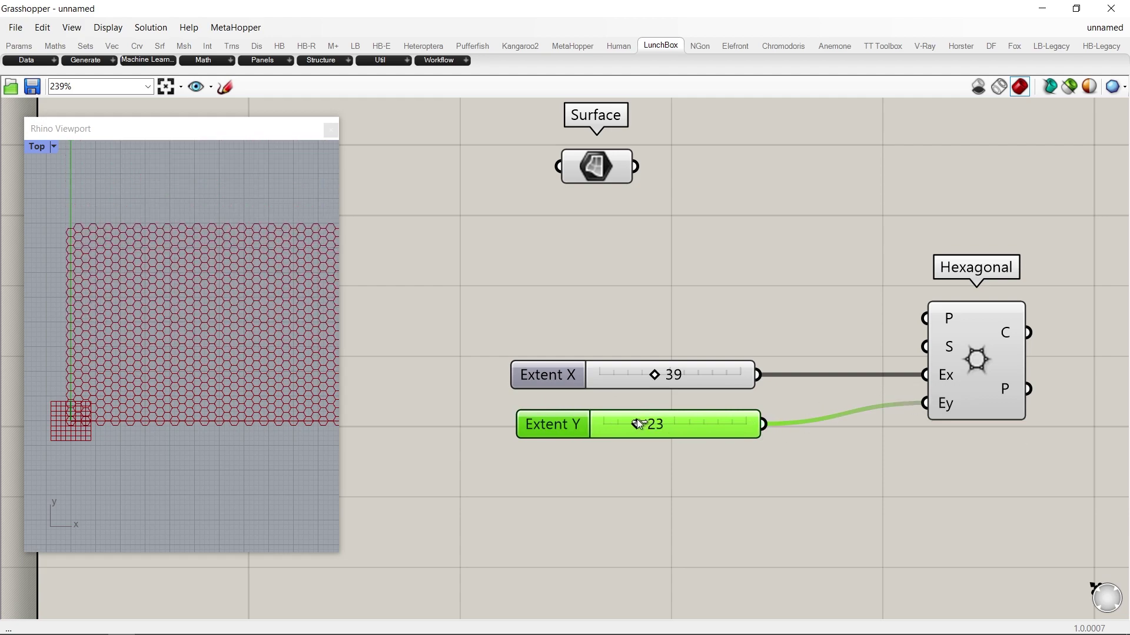
pyautogui.scroll(-5, 220, 338)
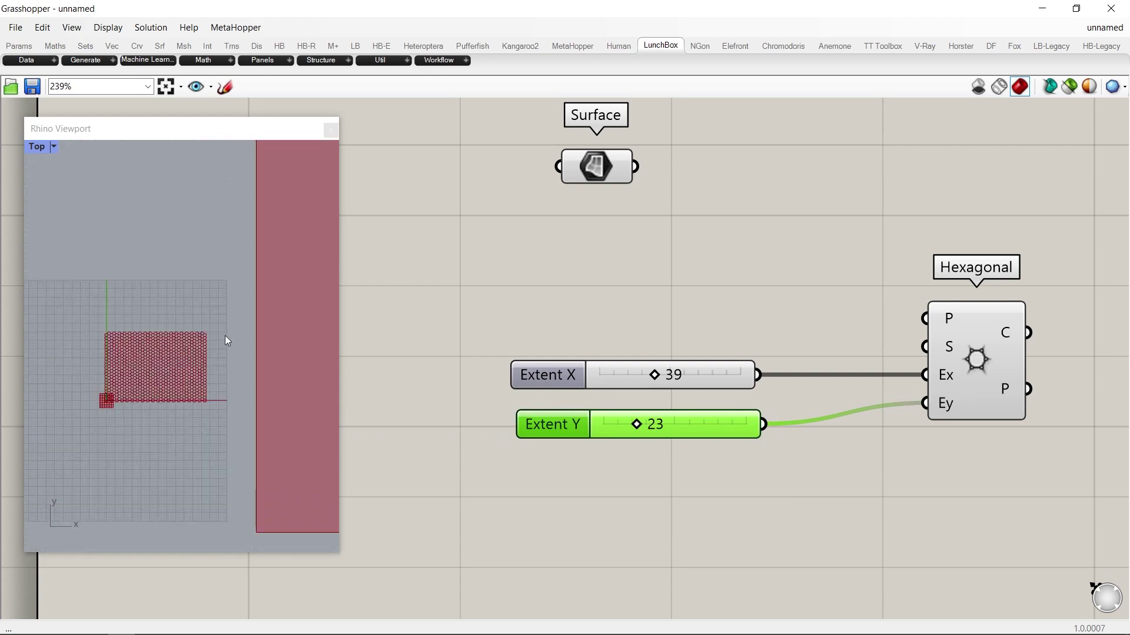
pyautogui.moveTo(163, 374); pyautogui.dragTo(147, 373, button='right')
pyautogui.scroll(-2, 728, 525)
# Add a Surface Morph component and connect the Hexagonal grid's C output to its G input.
pyautogui.moveTo(941, 320); pyautogui.dragTo(709, 301, button='right')
pyautogui.click(730, 294)
pyautogui.doubleClick(733, 294)
pyautogui.write('sur')
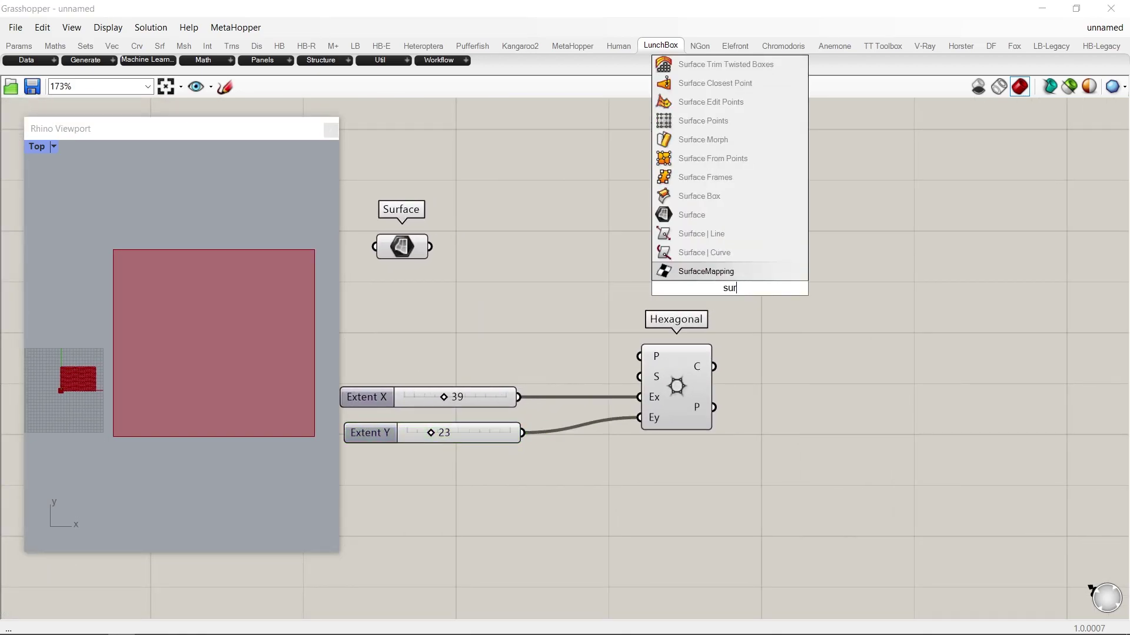
pyautogui.write('face mor')
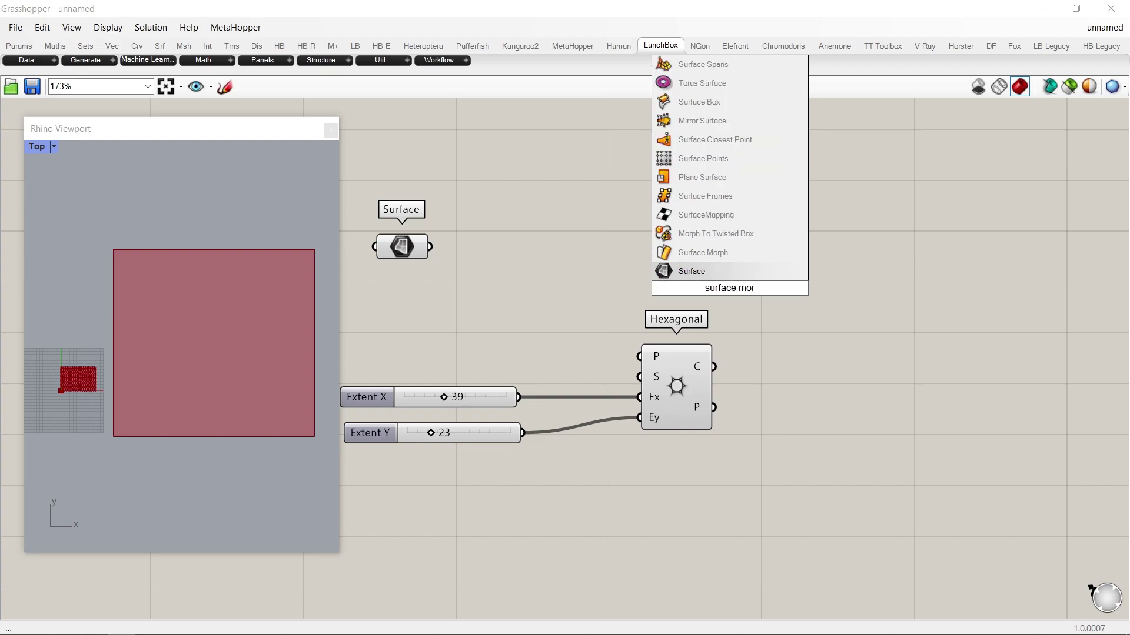
pyautogui.write('ph')
pyautogui.press('Return')
pyautogui.moveTo(729, 284); pyautogui.dragTo(964, 323)
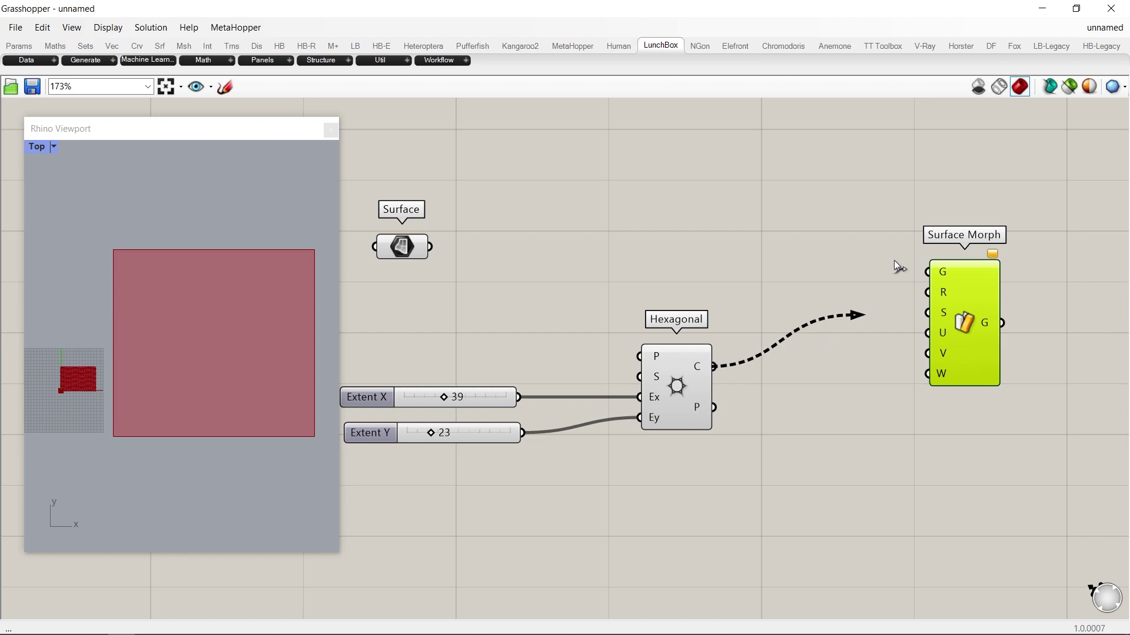
pyautogui.moveTo(855, 368); pyautogui.dragTo(772, 326, button='right')
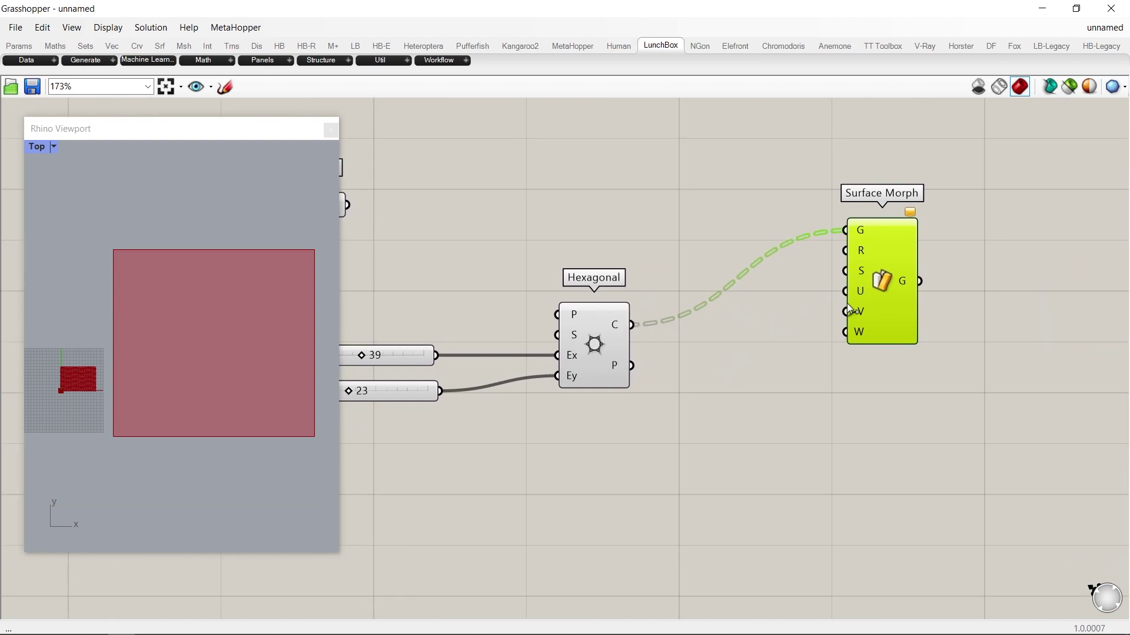
pyautogui.moveTo(882, 292); pyautogui.dragTo(1002, 299)
# Add a Bounding Rectangle component and feed the Hexagonal grid's C output into its G input.
pyautogui.doubleClick(655, 429)
pyautogui.write('b')
pyautogui.press('BackSpace')
pyautogui.write('bo')
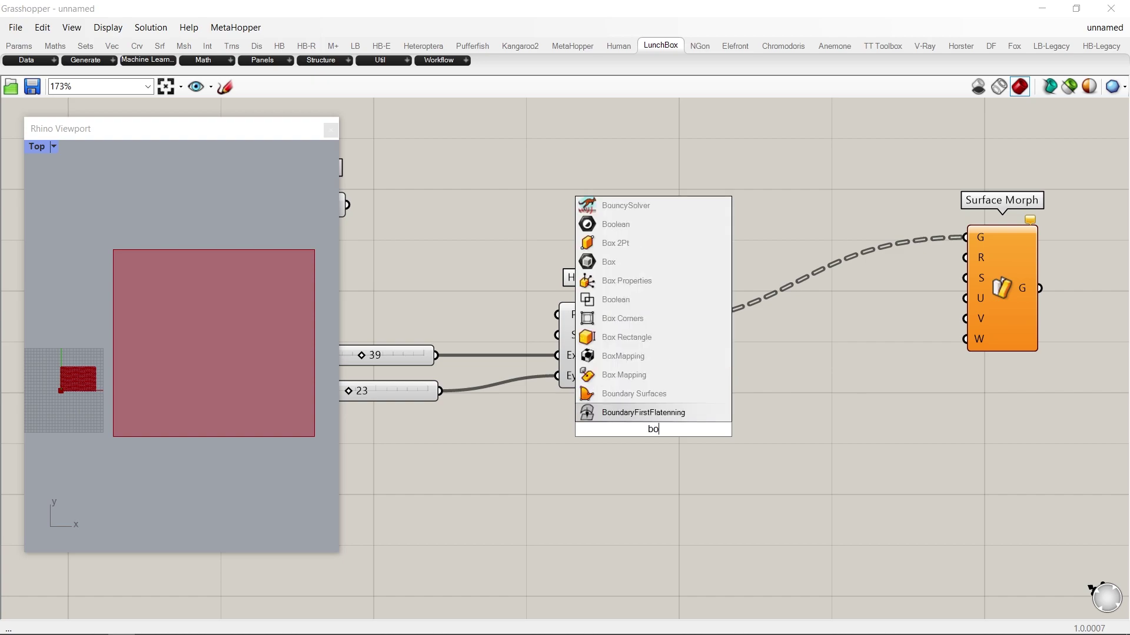
pyautogui.write('undin rectangle')
pyautogui.press('Up')
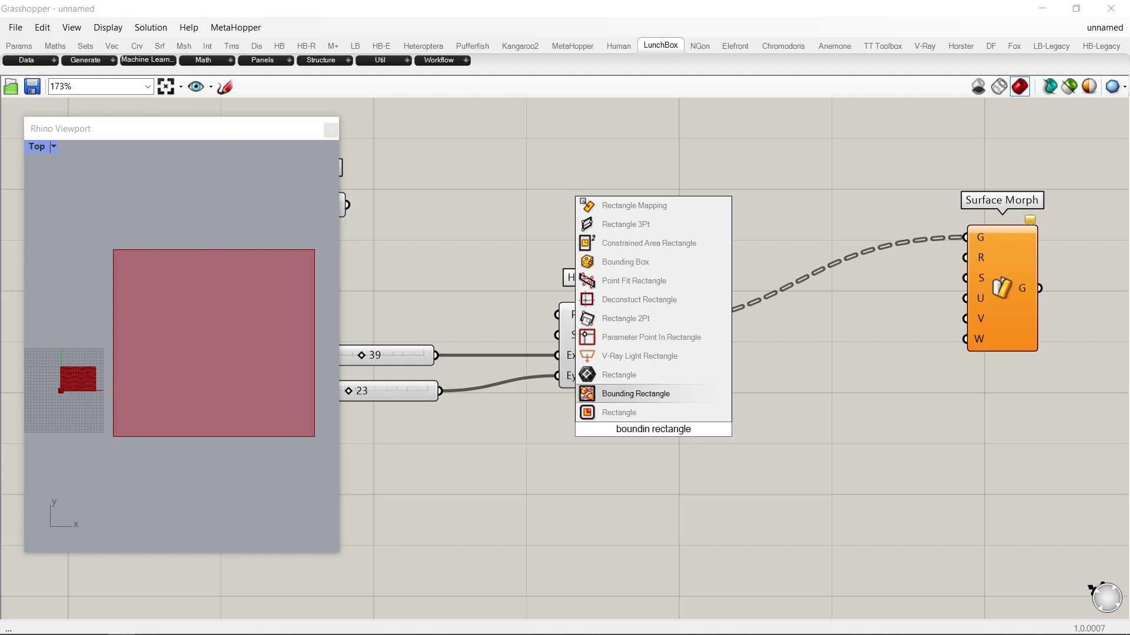
pyautogui.press('Return')
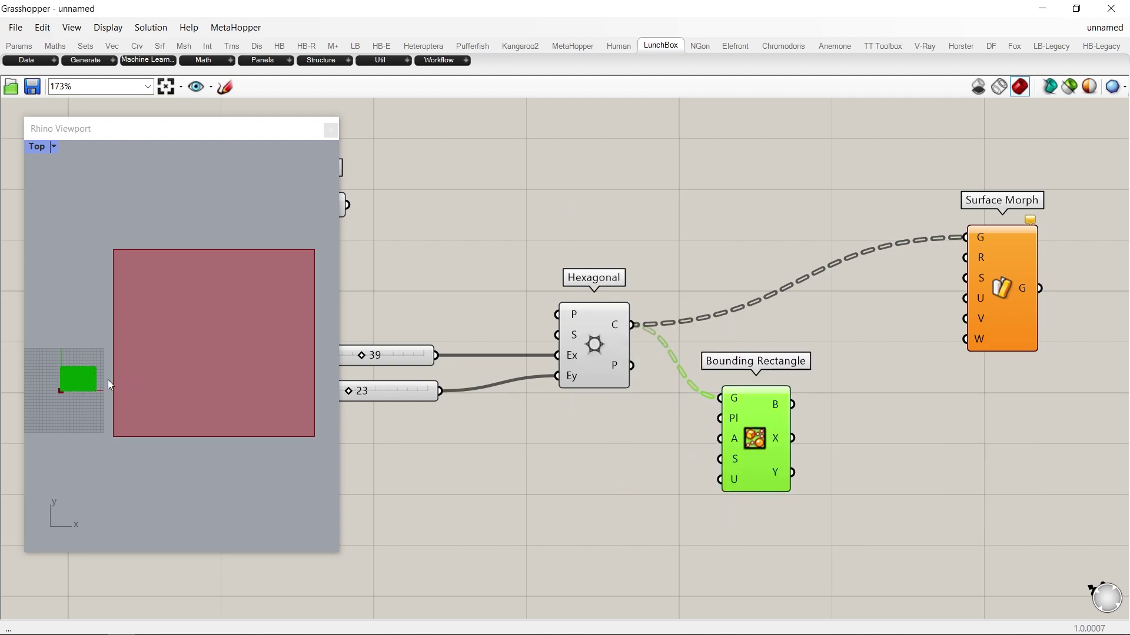
pyautogui.scroll(15, 94, 383)
# Flatten the Bounding Rectangle's G input so one rectangle encloses the whole hexagon grid.
pyautogui.rightClick(729, 402)
pyautogui.click(765, 478)
pyautogui.scroll(-8, 798, 425)
pyautogui.scroll(10, 409, 416)
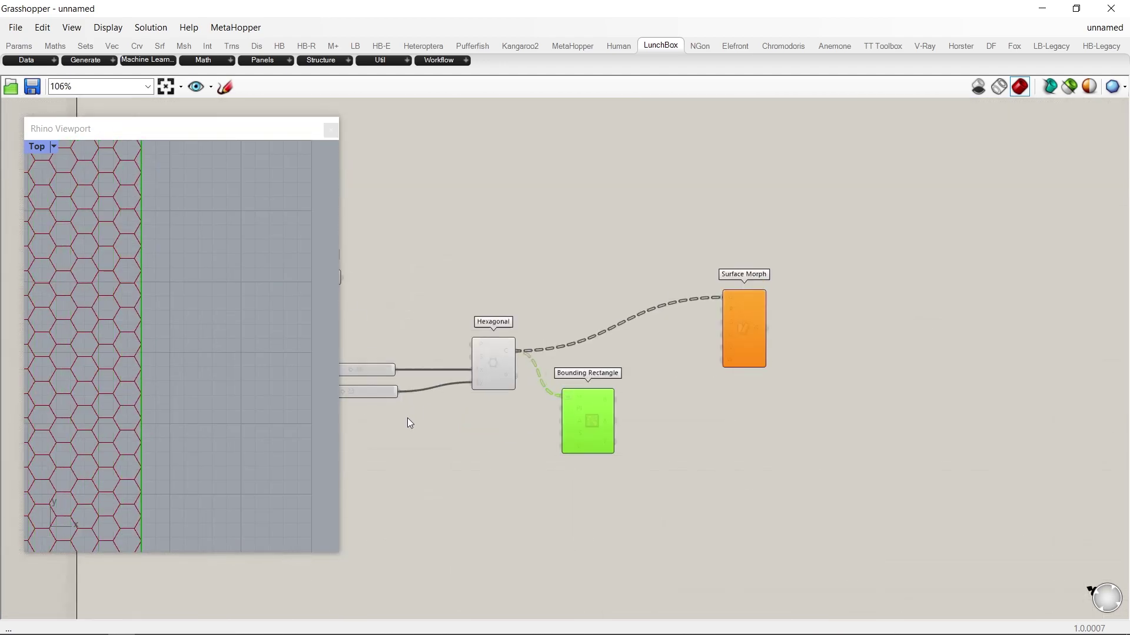
pyautogui.scroll(-15, 206, 423)
pyautogui.scroll(2, 103, 419)
pyautogui.moveTo(103, 418); pyautogui.dragTo(208, 410, button='right')
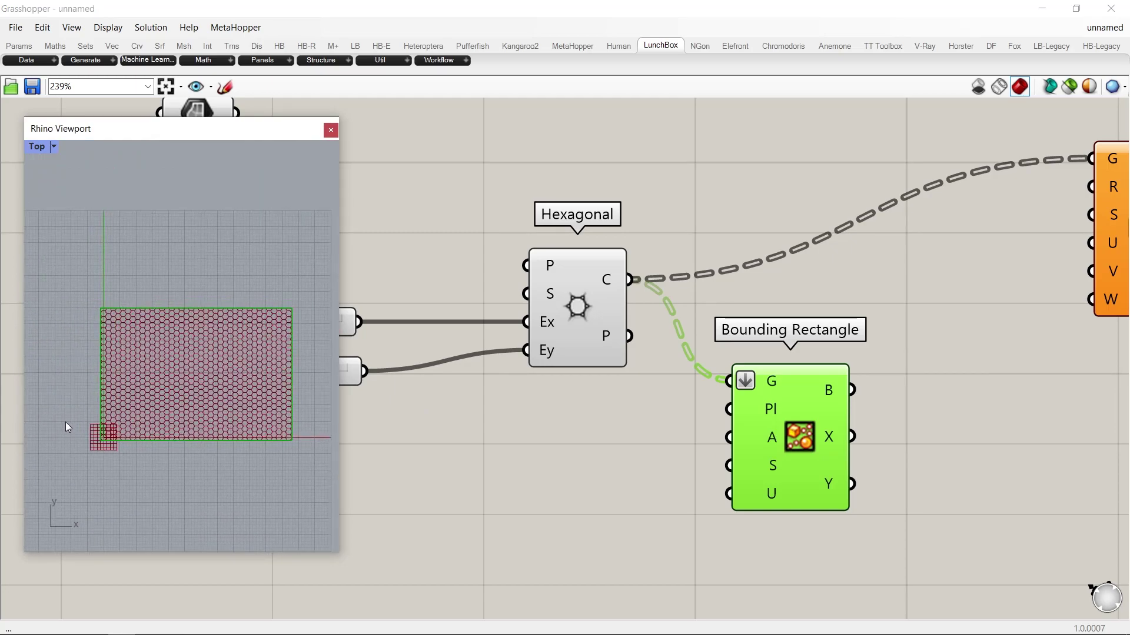
pyautogui.scroll(5, 235, 397)
pyautogui.scroll(-2, 235, 396)
pyautogui.scroll(-3, 694, 383)
# Add a Box Rectangle component fed by the Bounding Rectangle's B output and connect its box to Surface Morph's R input.
pyautogui.moveTo(797, 263); pyautogui.dragTo(911, 316)
pyautogui.click(738, 386)
pyautogui.doubleClick(738, 386)
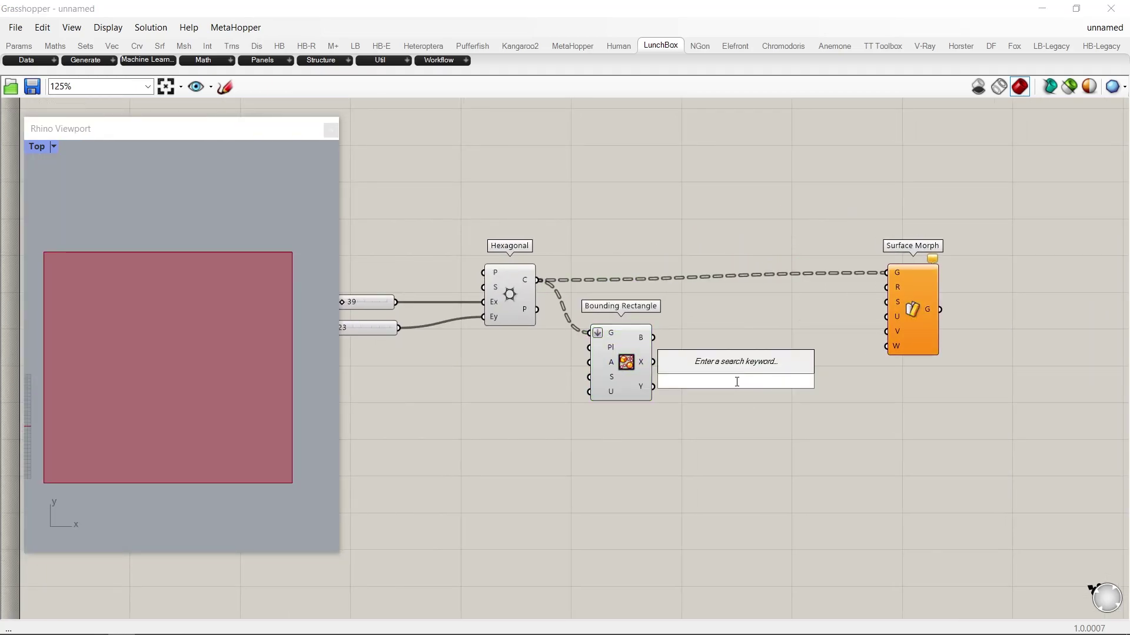
pyautogui.write('r')
pyautogui.press('BackSpace')
pyautogui.write('box')
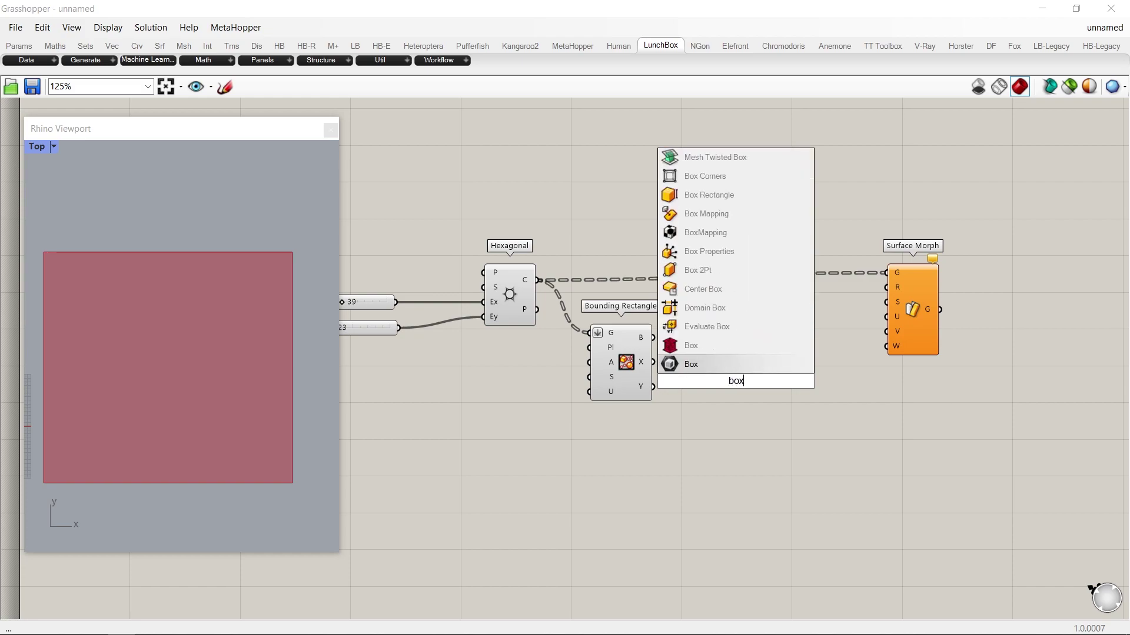
pyautogui.write(' rectangle')
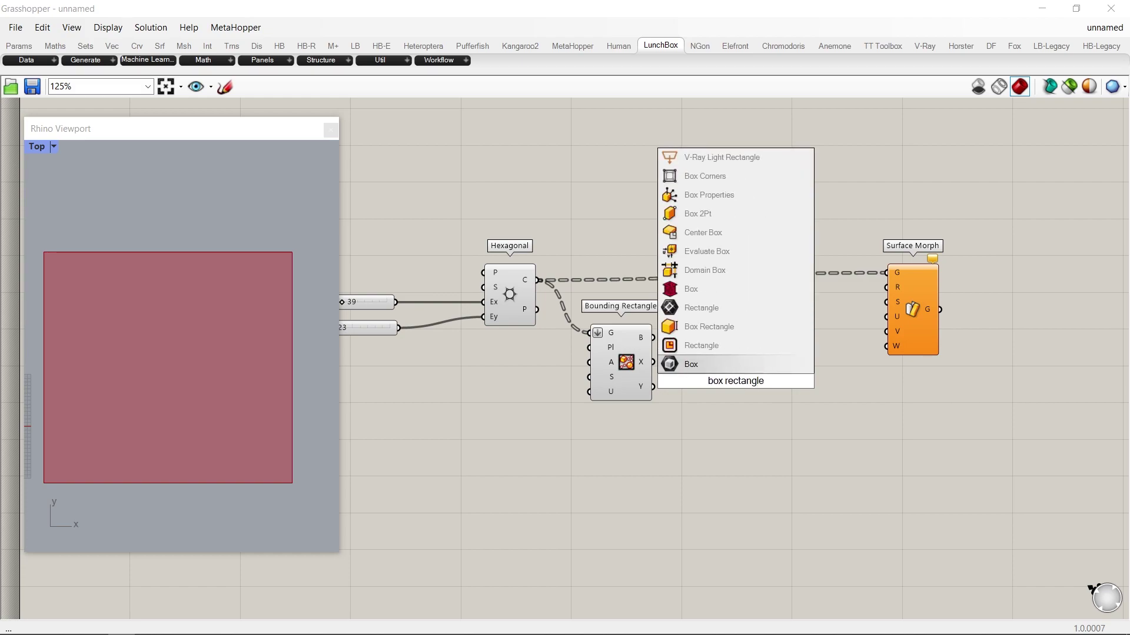
pyautogui.press('Return')
pyautogui.moveTo(722, 378); pyautogui.dragTo(706, 353)
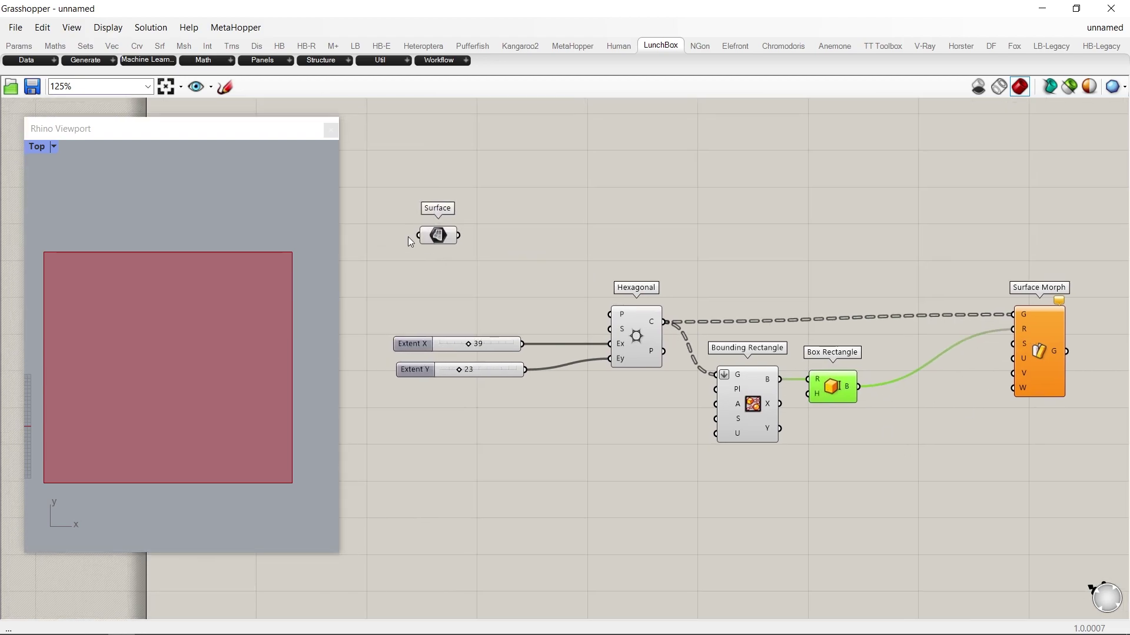
# Connect the Surface to Surface Morph's S input and add a "0 to 1" panel feeding its U, V and W inputs.
pyautogui.click(436, 235)
pyautogui.scroll(2, 557, 223)
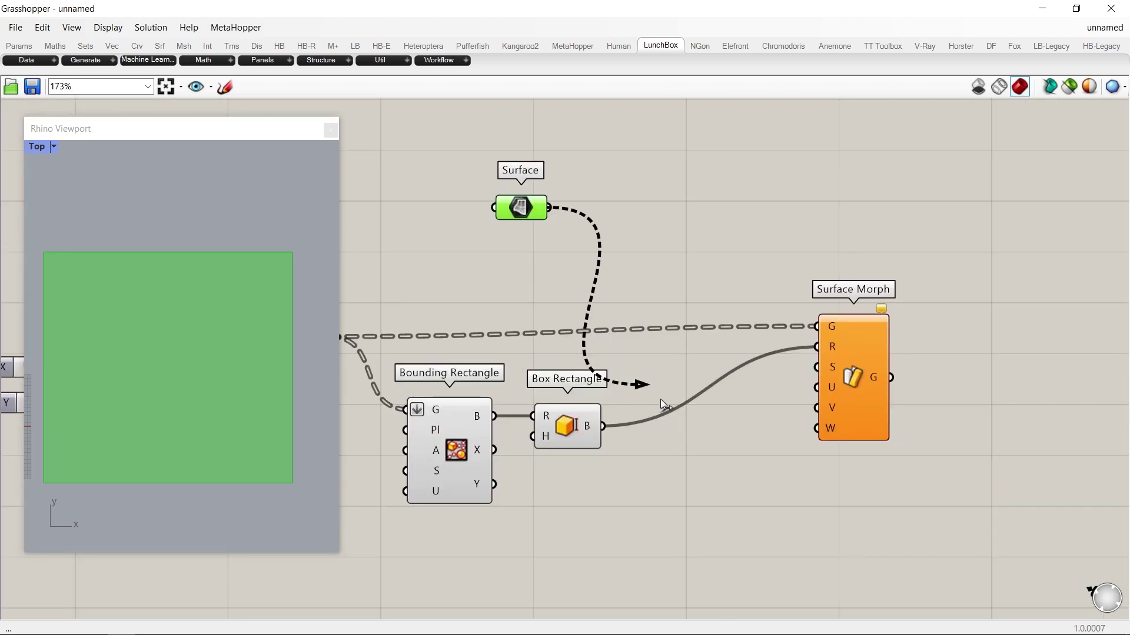
pyautogui.click(594, 534)
pyautogui.scroll(1, 699, 500)
pyautogui.moveTo(699, 500); pyautogui.dragTo(681, 414, button='right')
pyautogui.doubleClick(614, 430)
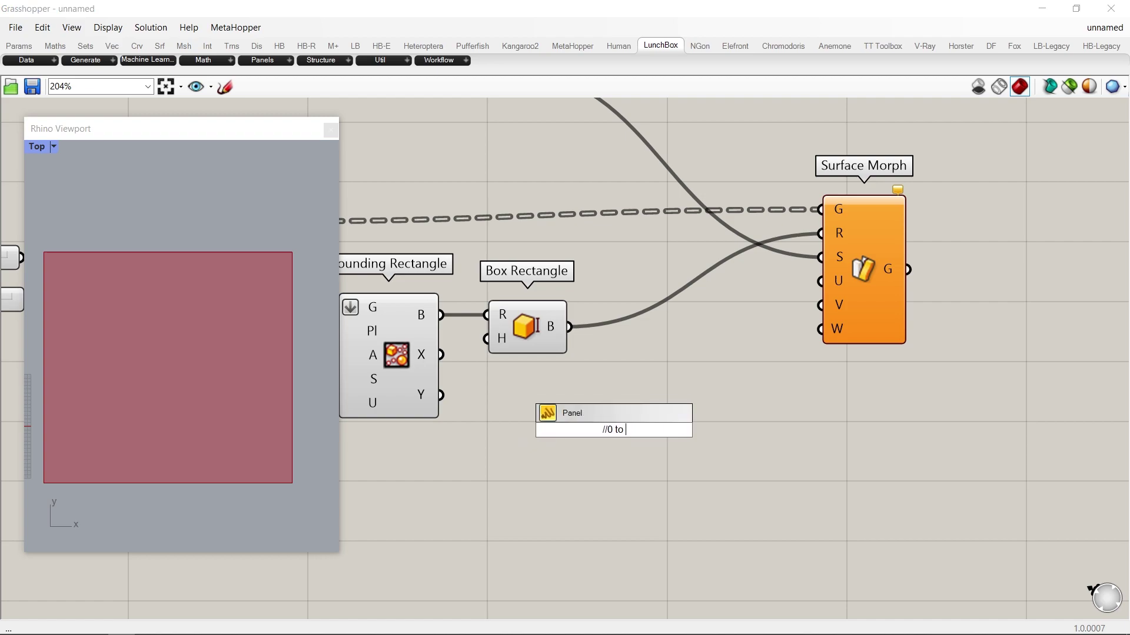
pyautogui.moveTo(654, 430); pyautogui.dragTo(821, 281)
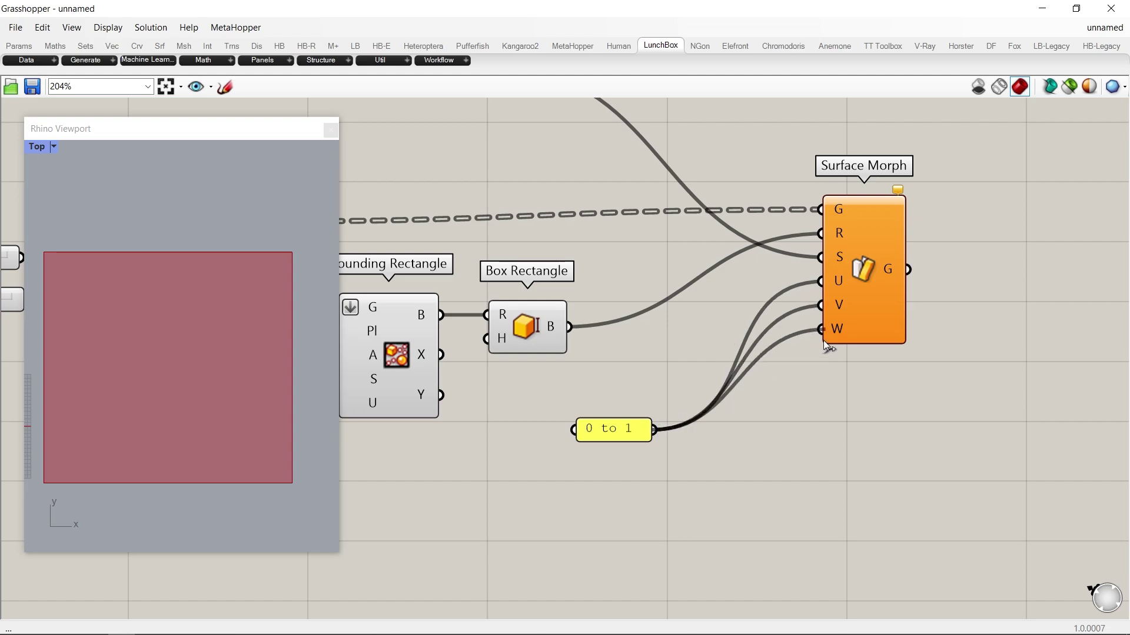
pyautogui.moveTo(823, 341); pyautogui.dragTo(823, 340)
pyautogui.scroll(-4, 812, 371)
pyautogui.scroll(3, 838, 268)
# Reparameterize the S input of the Surface Morph component.
pyautogui.rightClick(810, 320)
pyautogui.press('Escape')
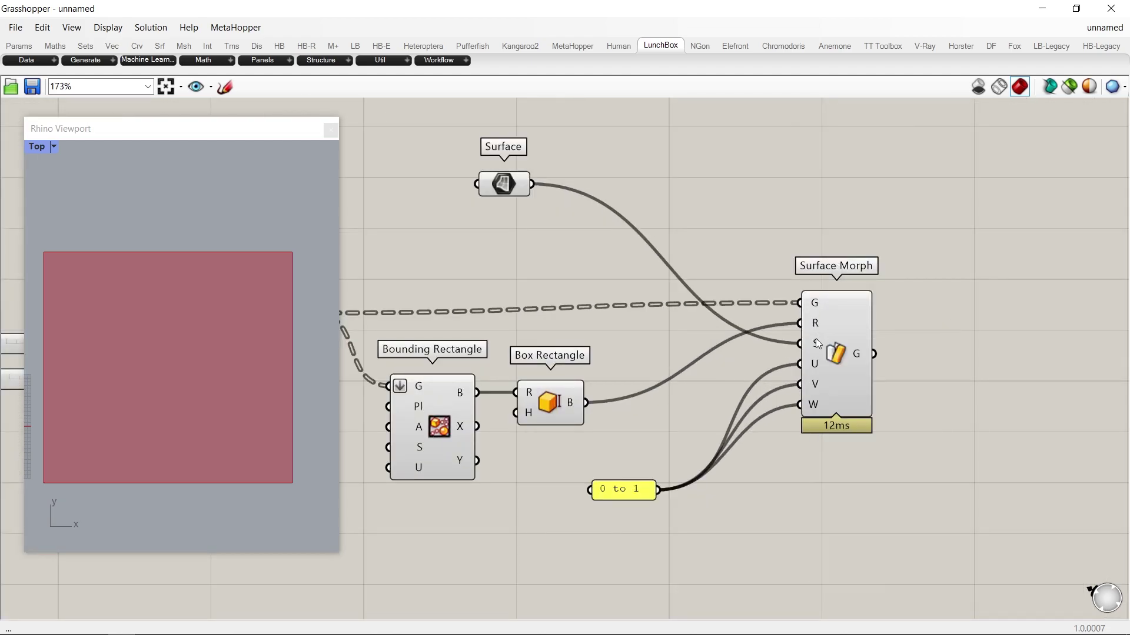
pyautogui.rightClick(817, 341)
pyautogui.click(907, 489)
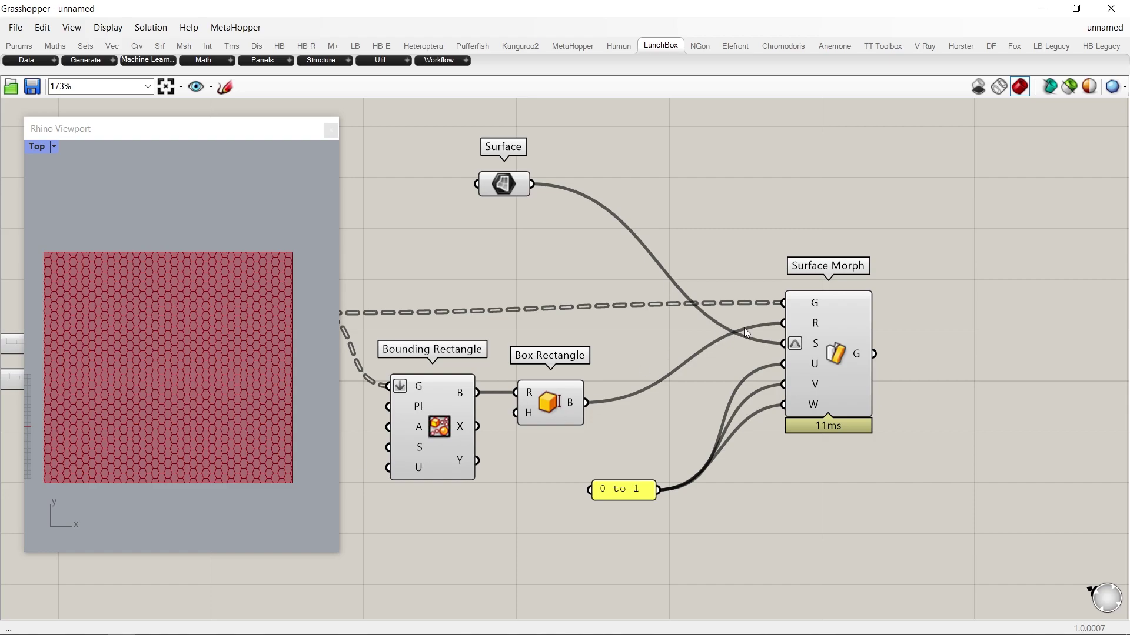
# Set the Extent X slider to 28 and the Extent Y slider to 24, checking the hexagons' proportions.
pyautogui.scroll(-5, 732, 329)
pyautogui.scroll(4, 450, 351)
pyautogui.moveTo(378, 332); pyautogui.dragTo(519, 350, button='right')
pyautogui.scroll(1, 519, 349)
pyautogui.scroll(10, 246, 403)
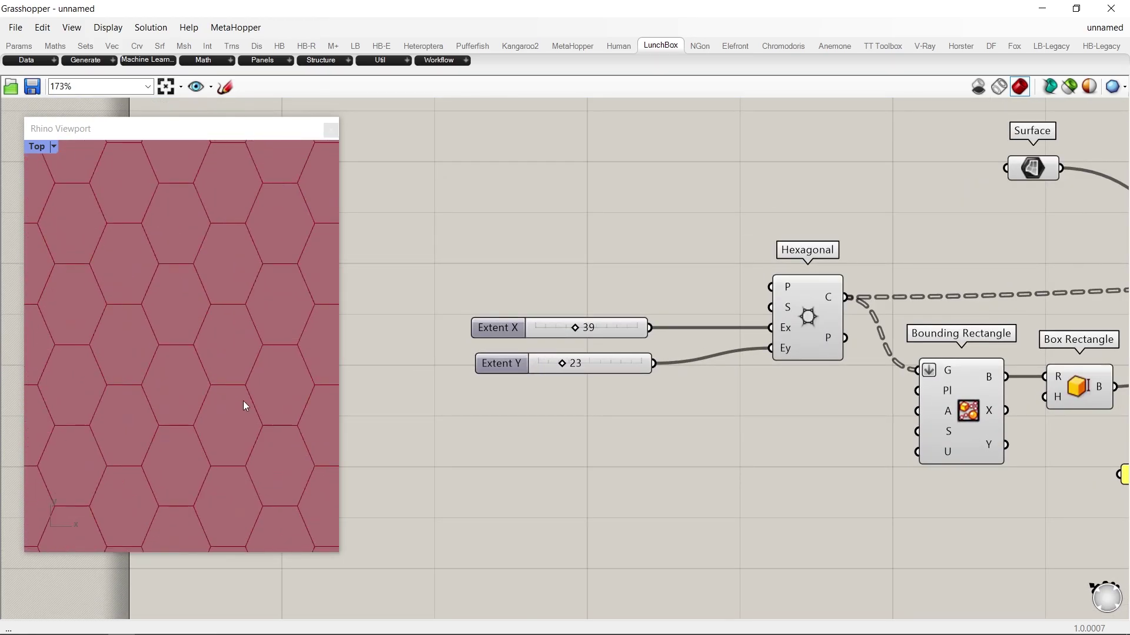
pyautogui.scroll(4, 569, 307)
pyautogui.moveTo(580, 370)
pyautogui.mouseDown()
pyautogui.moveTo(596, 370)
pyautogui.moveTo(538, 368)
pyautogui.moveTo(561, 364)
pyautogui.mouseUp()
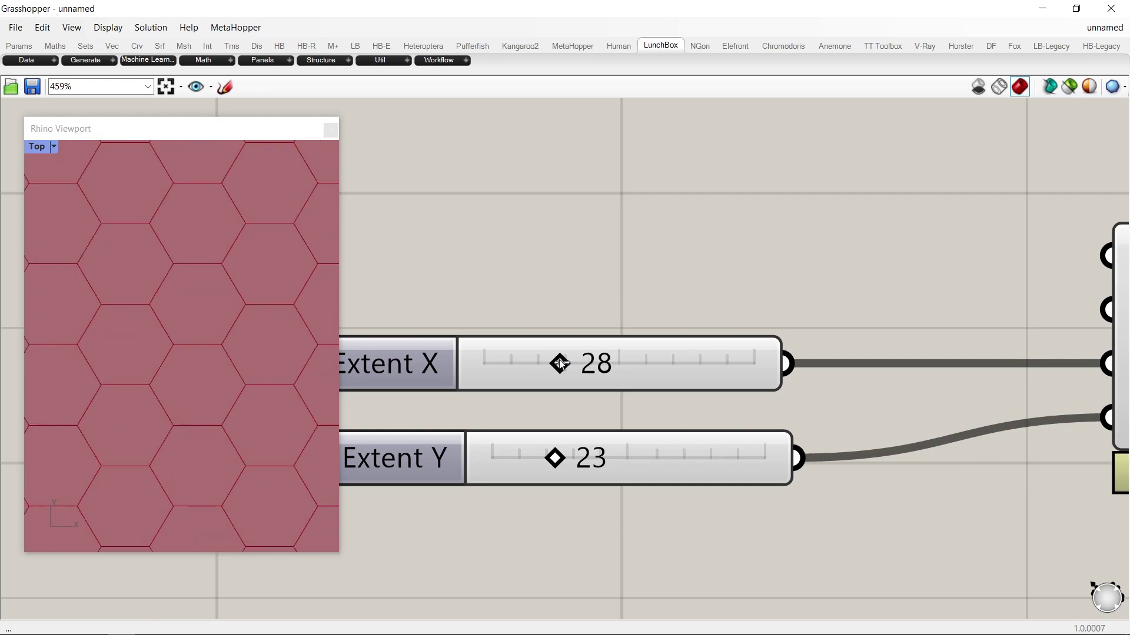
pyautogui.scroll(4, 148, 391)
pyautogui.moveTo(555, 458); pyautogui.dragTo(559, 460)
pyautogui.scroll(-6, 245, 418)
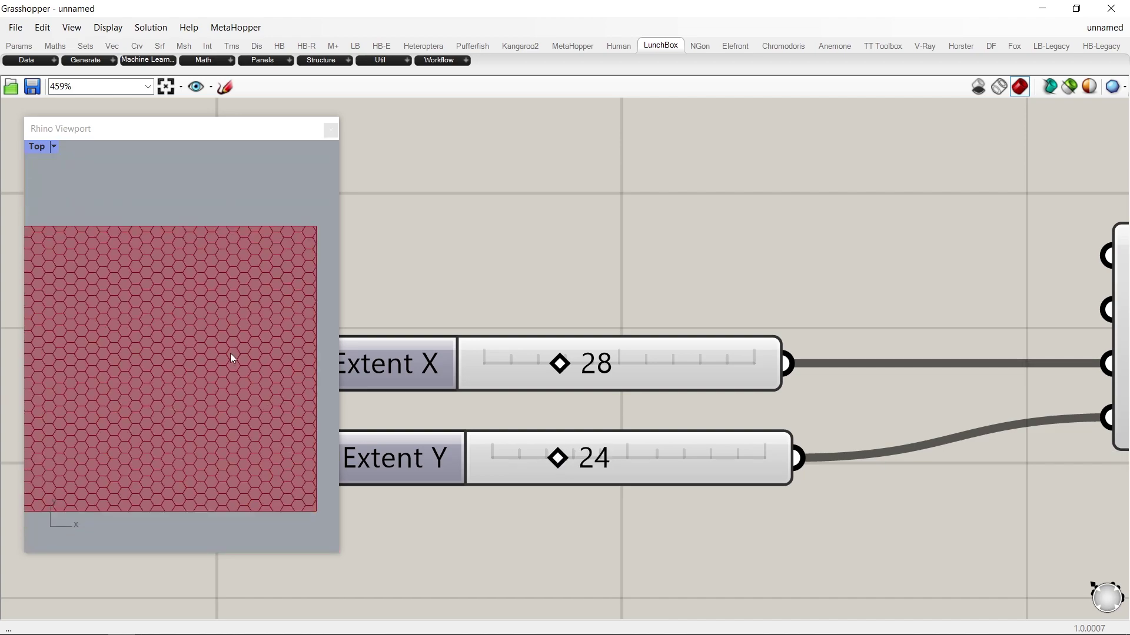
pyautogui.scroll(3, 231, 429)
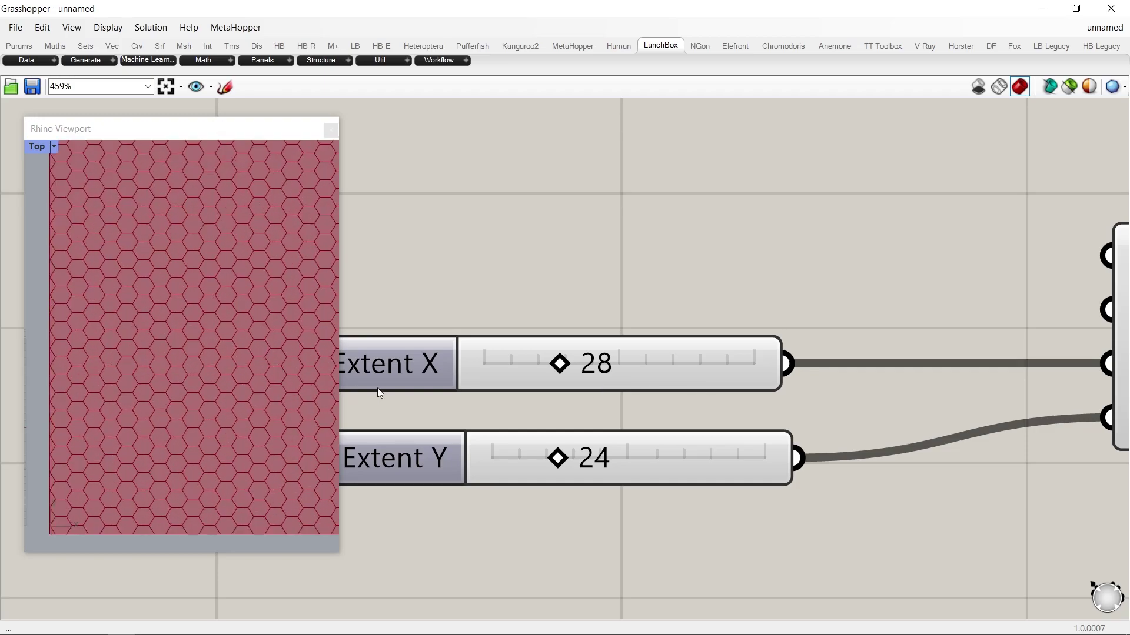
# Lower the hexagon counts by setting Extent X to 5 and Extent Y to 4.
pyautogui.moveTo(555, 366); pyautogui.dragTo(511, 366)
pyautogui.moveTo(556, 462); pyautogui.dragTo(496, 472)
pyautogui.moveTo(515, 365); pyautogui.dragTo(503, 368)
pyautogui.scroll(-5, 152, 458)
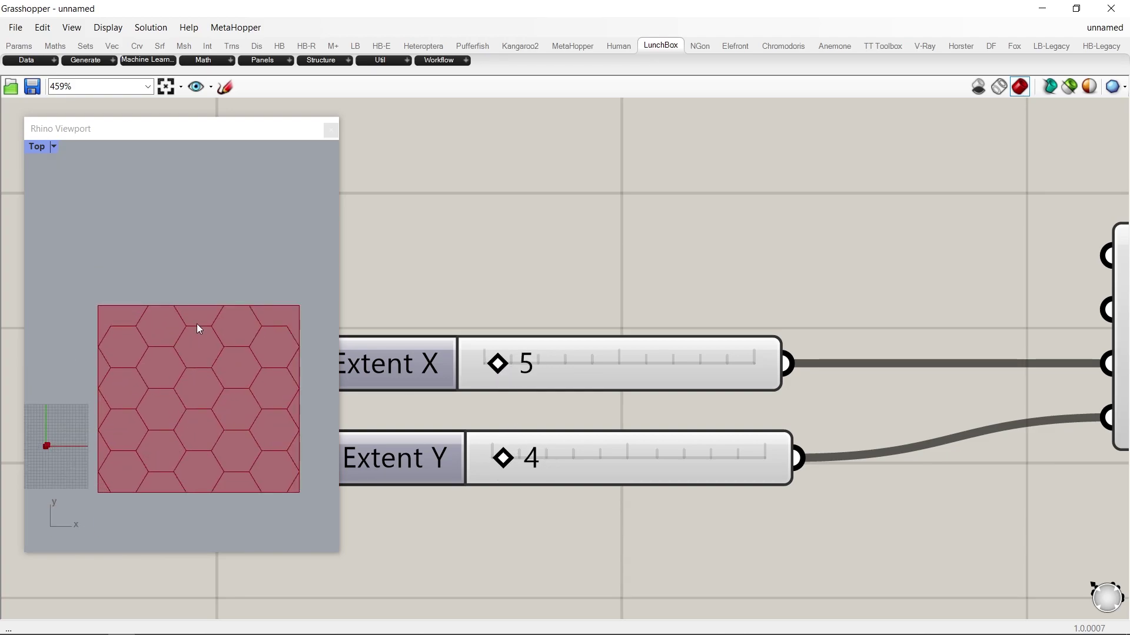
# Add an Explode component and connect Surface Morph's G output to its C input.
pyautogui.scroll(2, 204, 391)
pyautogui.scroll(-12, 569, 355)
pyautogui.scroll(6, 813, 360)
pyautogui.moveTo(813, 360); pyautogui.dragTo(635, 326, button='right')
pyautogui.doubleClick(728, 333)
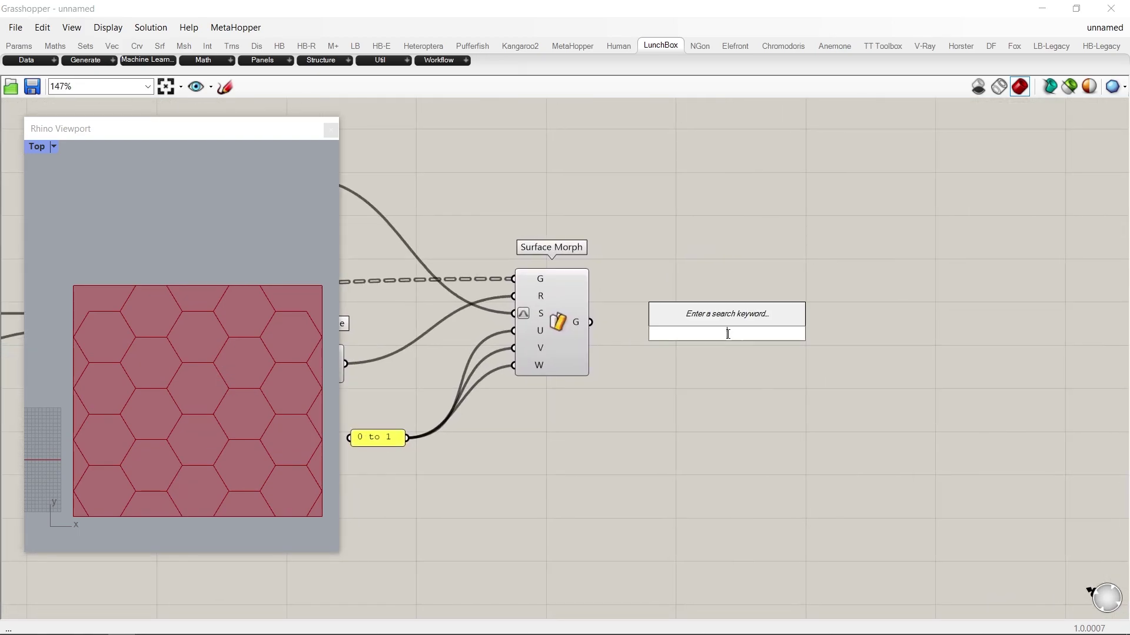
pyautogui.write('explode')
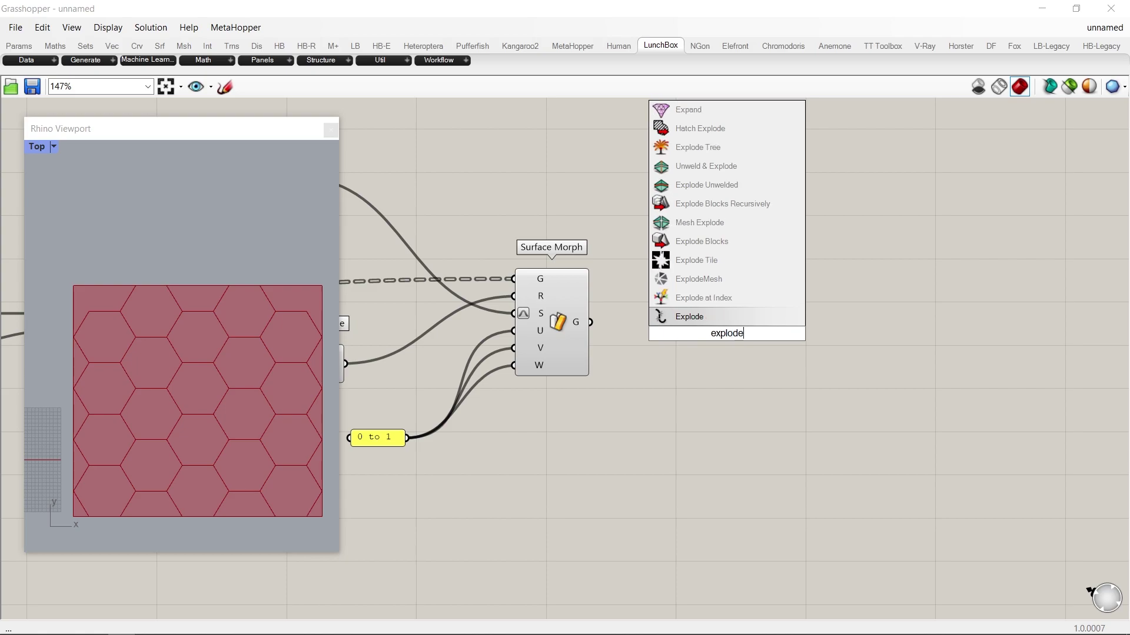
pyautogui.press('Return')
pyautogui.moveTo(591, 322); pyautogui.dragTo(651, 337)
# Add an Average component and feed it the V output of Explode to get the hexagon centre points.
pyautogui.doubleClick(757, 346)
pyautogui.write('avarage')
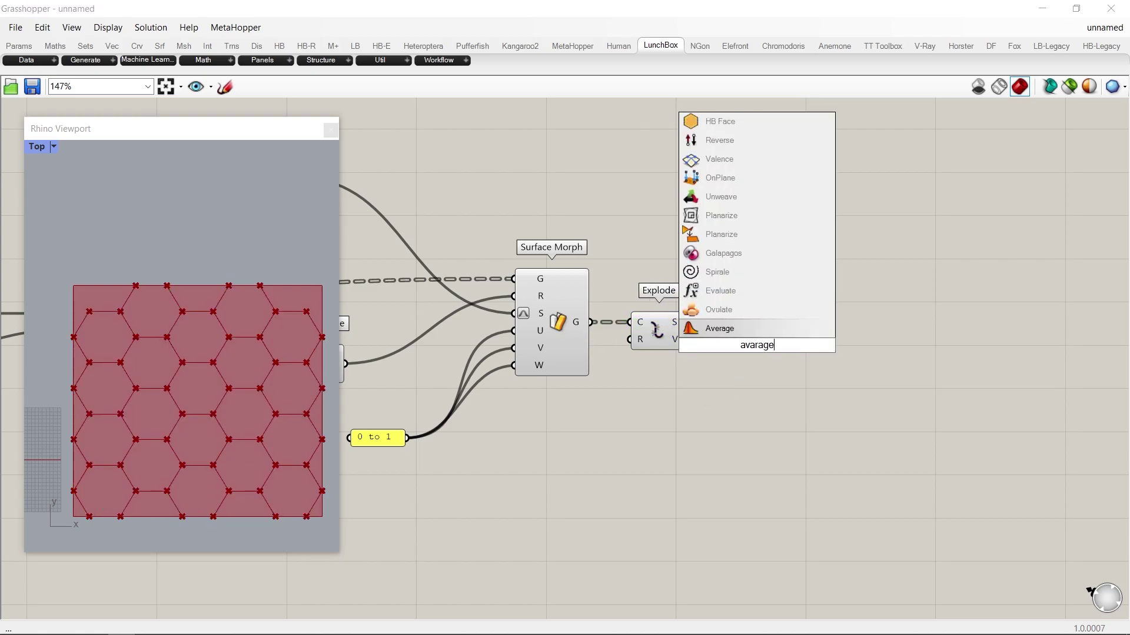
pyautogui.press('Return')
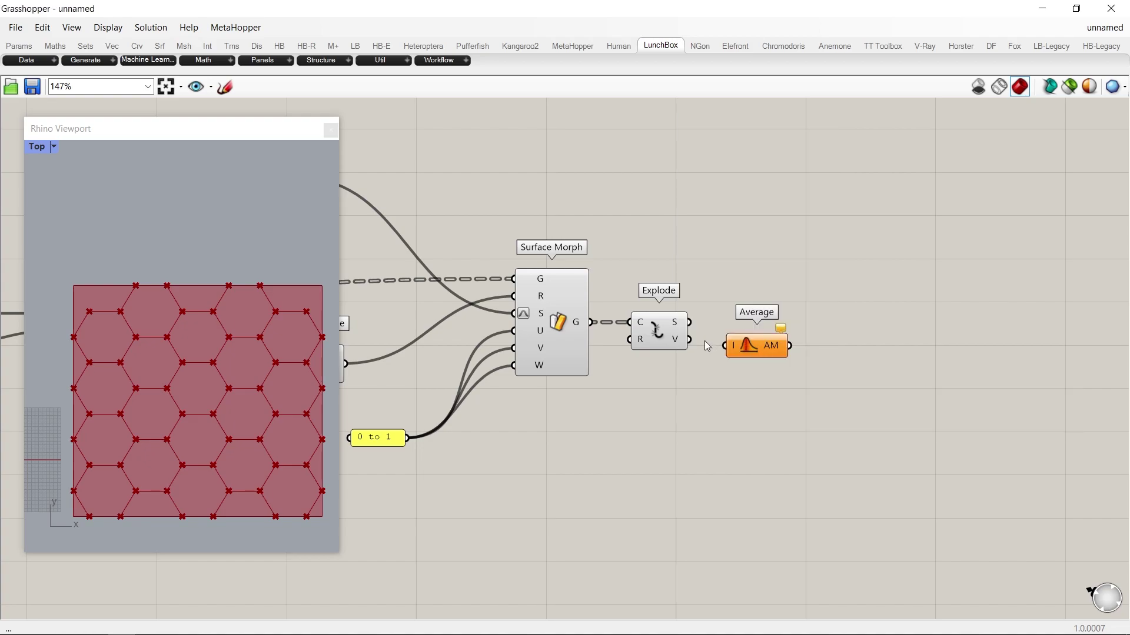
pyautogui.moveTo(681, 344); pyautogui.dragTo(990, 346)
pyautogui.scroll(5, 199, 477)
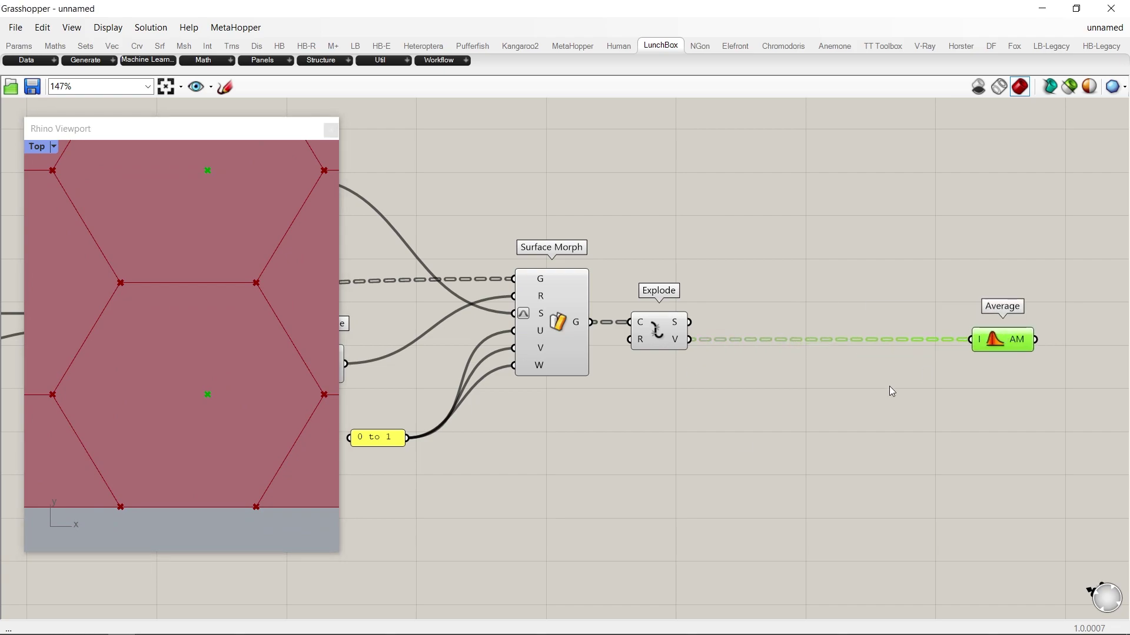
# Insert a Cull Duplicates component between Explode's V output and the Average input, and place Average beside it.
pyautogui.doubleClick(781, 381)
pyautogui.write('cull duplicates')
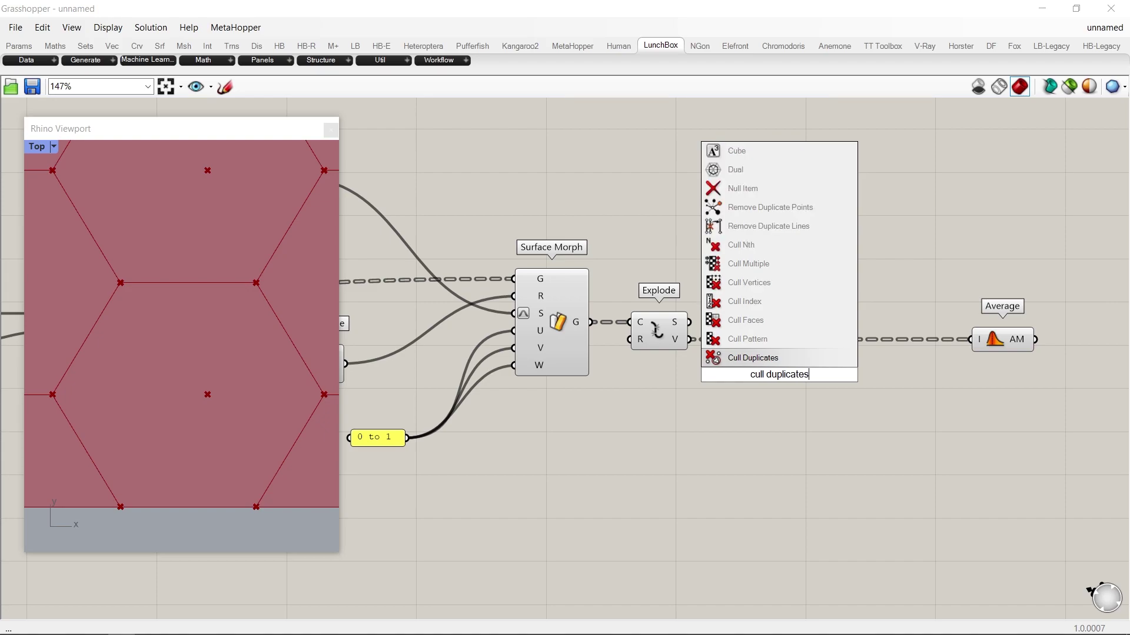
pyautogui.press('Return')
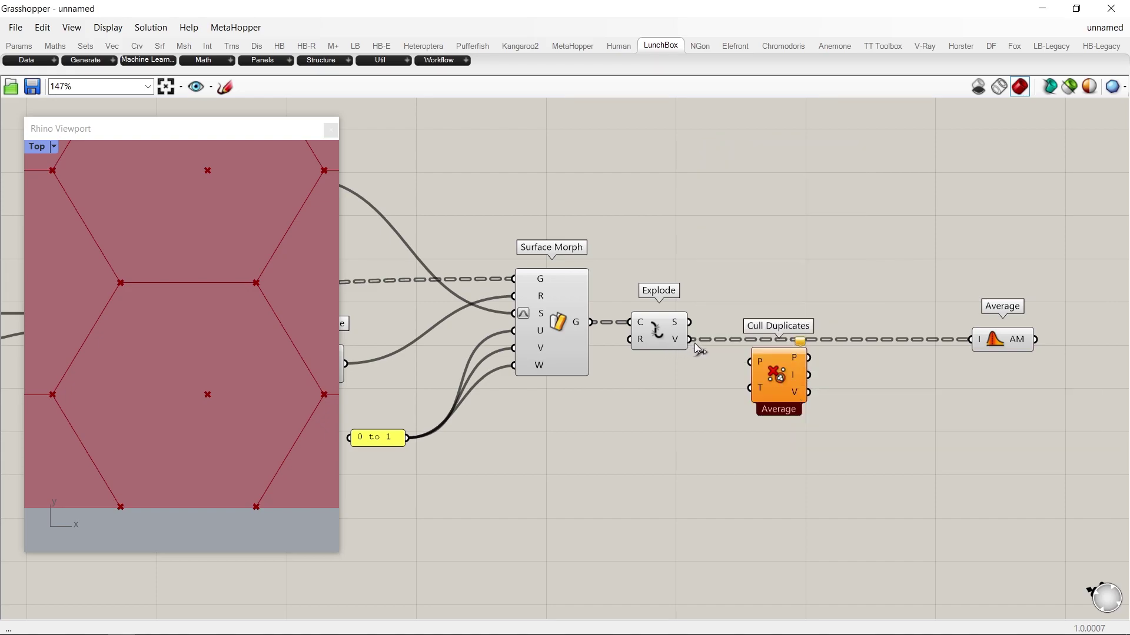
pyautogui.moveTo(773, 361)
pyautogui.mouseDown()
pyautogui.moveTo(776, 376)
pyautogui.moveTo(763, 354)
pyautogui.mouseUp()
pyautogui.moveTo(998, 341); pyautogui.dragTo(871, 337)
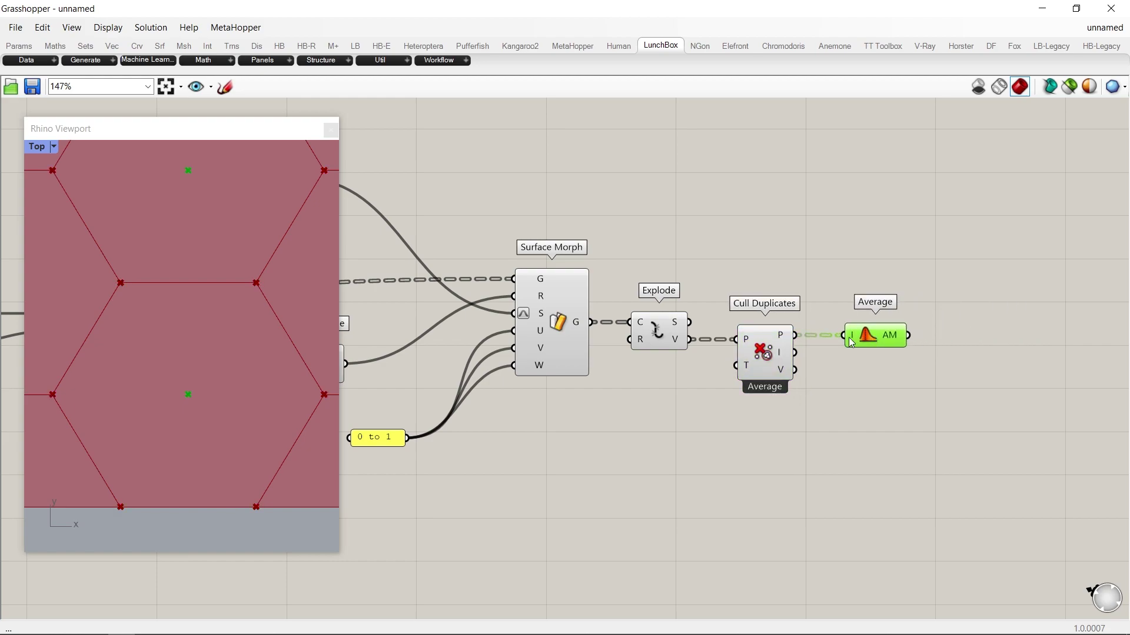
# Add a Dispatch component above Cull Duplicates and connect Explode's S output to its L input.
pyautogui.scroll(-2, 807, 368)
pyautogui.moveTo(810, 299); pyautogui.dragTo(739, 329, button='right')
pyautogui.scroll(1, 817, 321)
pyautogui.moveTo(817, 322); pyautogui.dragTo(699, 326, button='right')
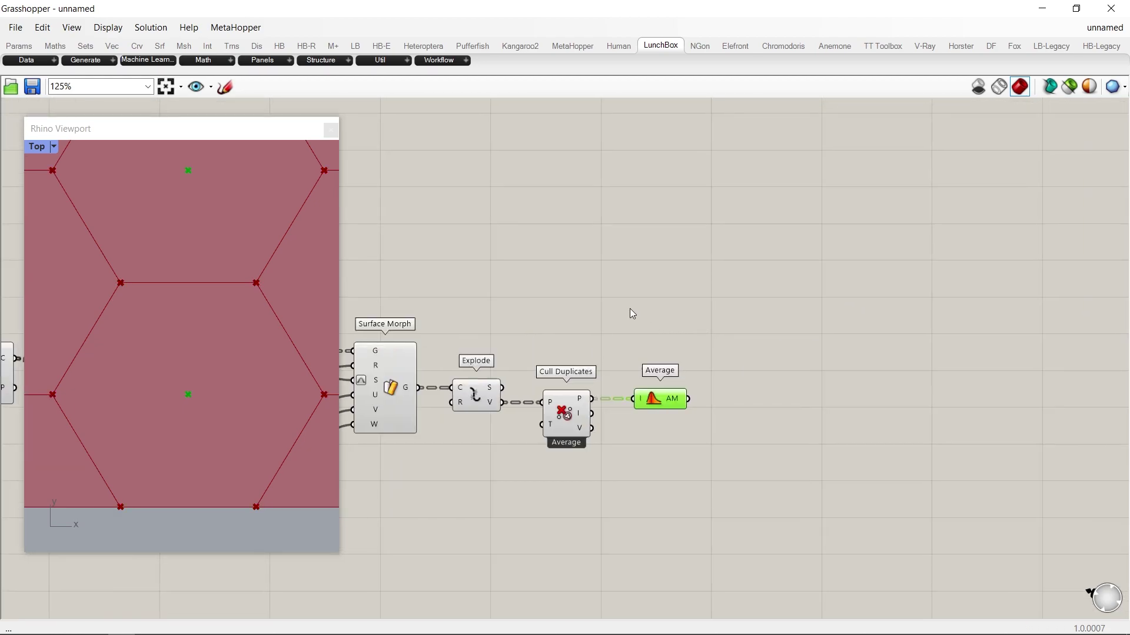
pyautogui.doubleClick(631, 311)
pyautogui.write('dispatch')
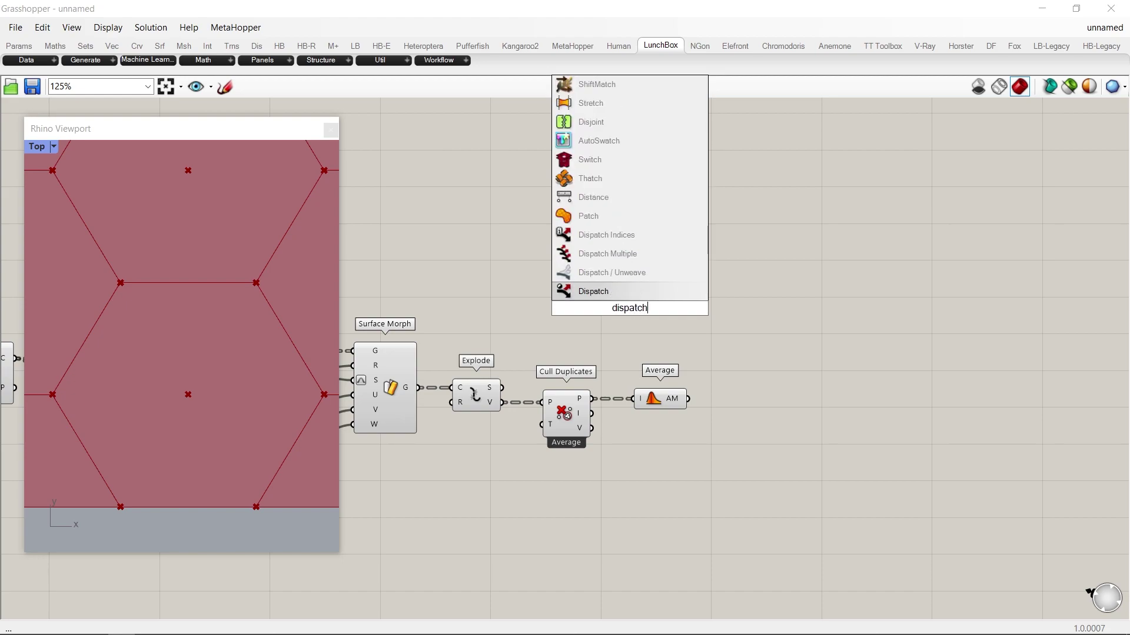
pyautogui.press('Return')
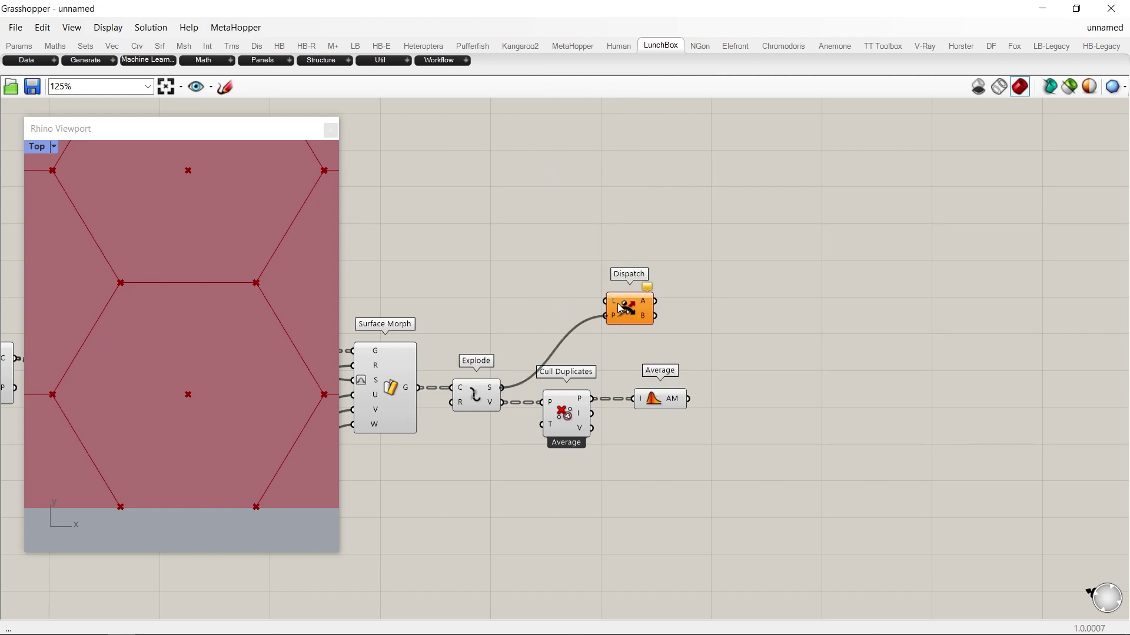
pyautogui.moveTo(632, 311); pyautogui.dragTo(628, 307)
# Add two Curve Middle components, one fed by Dispatch's A output and the other by its B output.
pyautogui.doubleClick(772, 306)
pyautogui.write('cur')
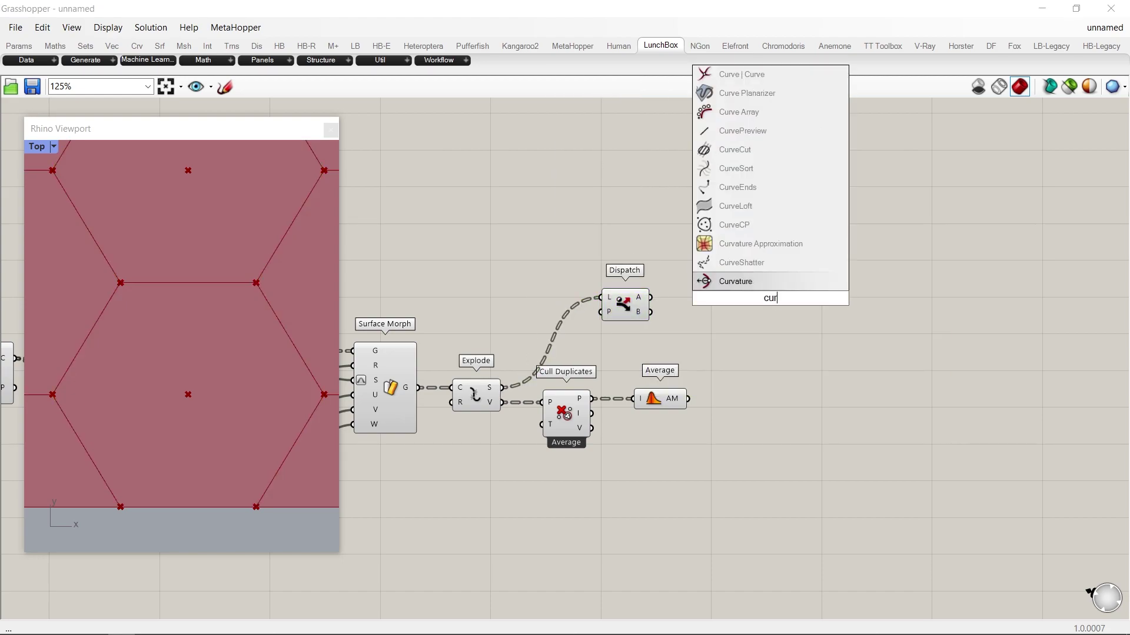
pyautogui.write('ve middle')
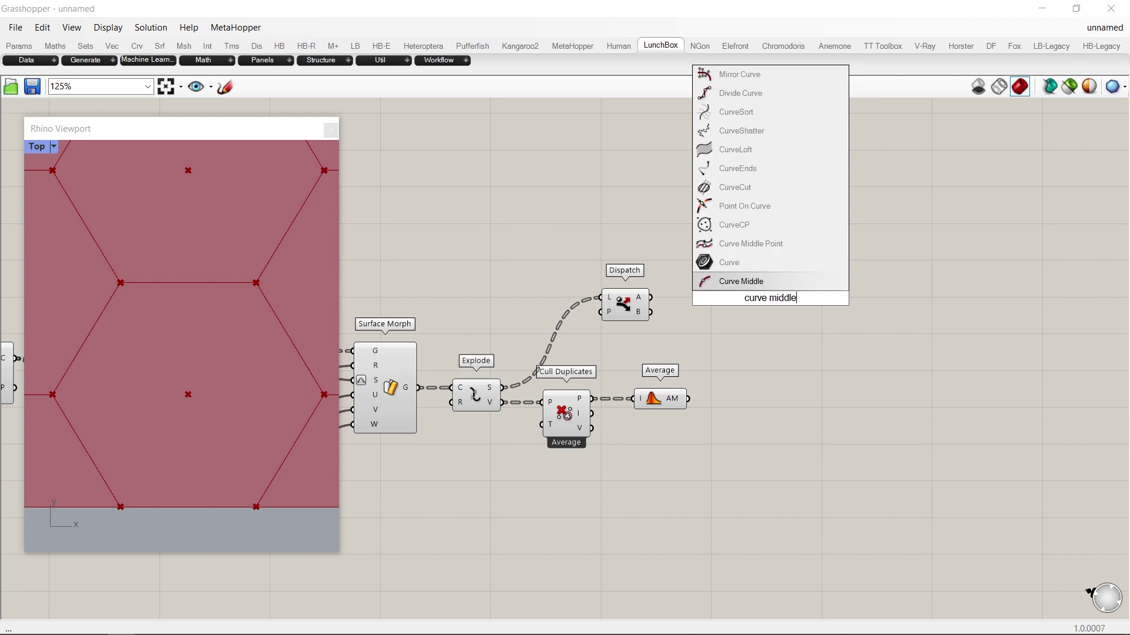
pyautogui.press('Return')
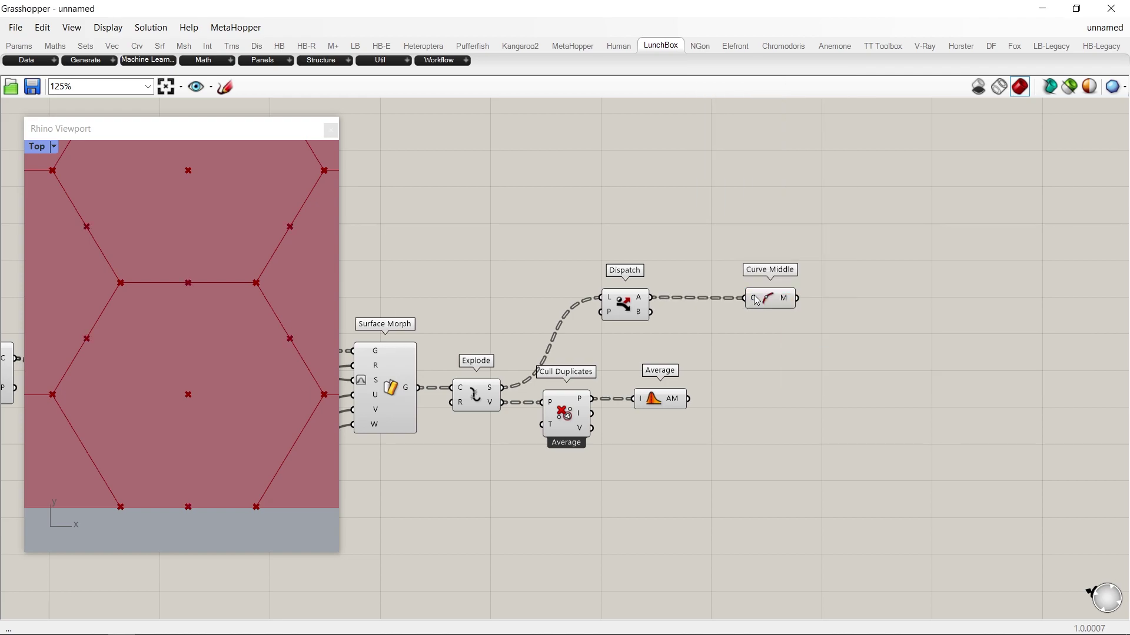
pyautogui.moveTo(770, 299); pyautogui.dragTo(732, 282)
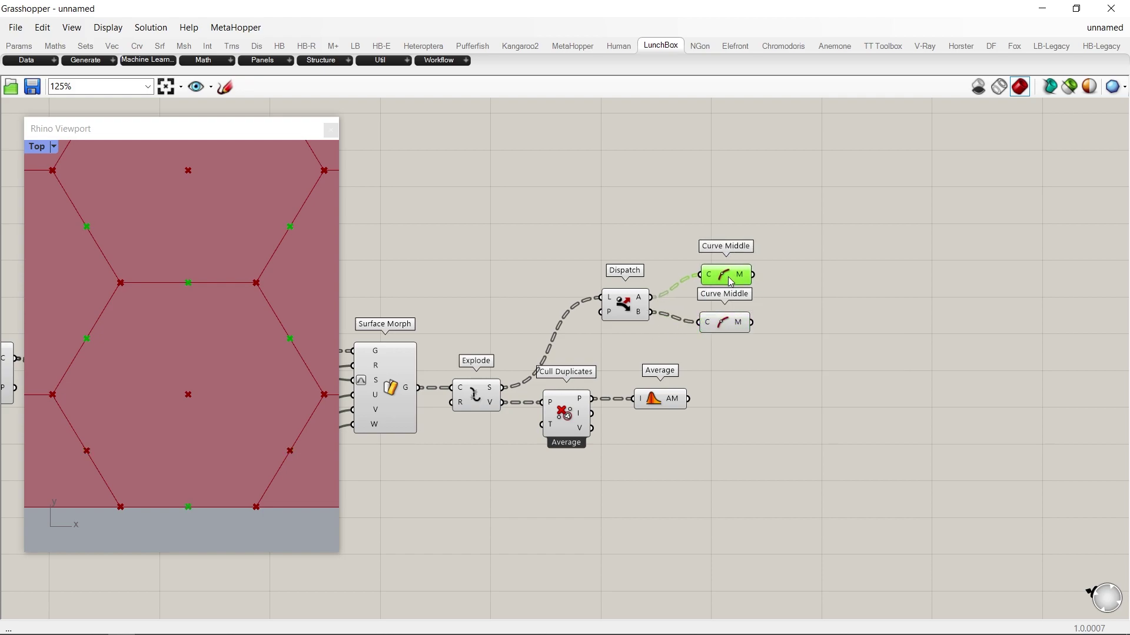
# Add a Move component and connect Average's AM output to its G input.
pyautogui.moveTo(829, 342); pyautogui.dragTo(688, 300, button='right')
pyautogui.doubleClick(712, 297)
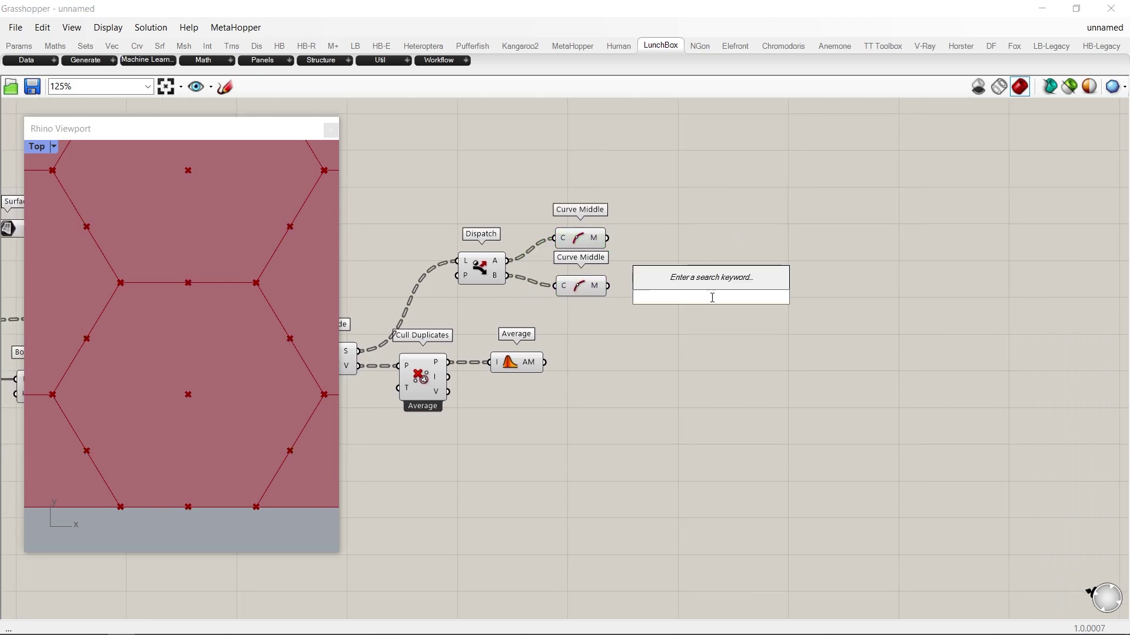
pyautogui.write('move')
pyautogui.press('Return')
pyautogui.moveTo(712, 297); pyautogui.dragTo(847, 373)
# Switch the embedded Rhino viewport to Perspective and examine the moved points above the hexagon centres.
pyautogui.scroll(-6, 208, 431)
pyautogui.scroll(3, 209, 431)
pyautogui.middleClick(216, 349)
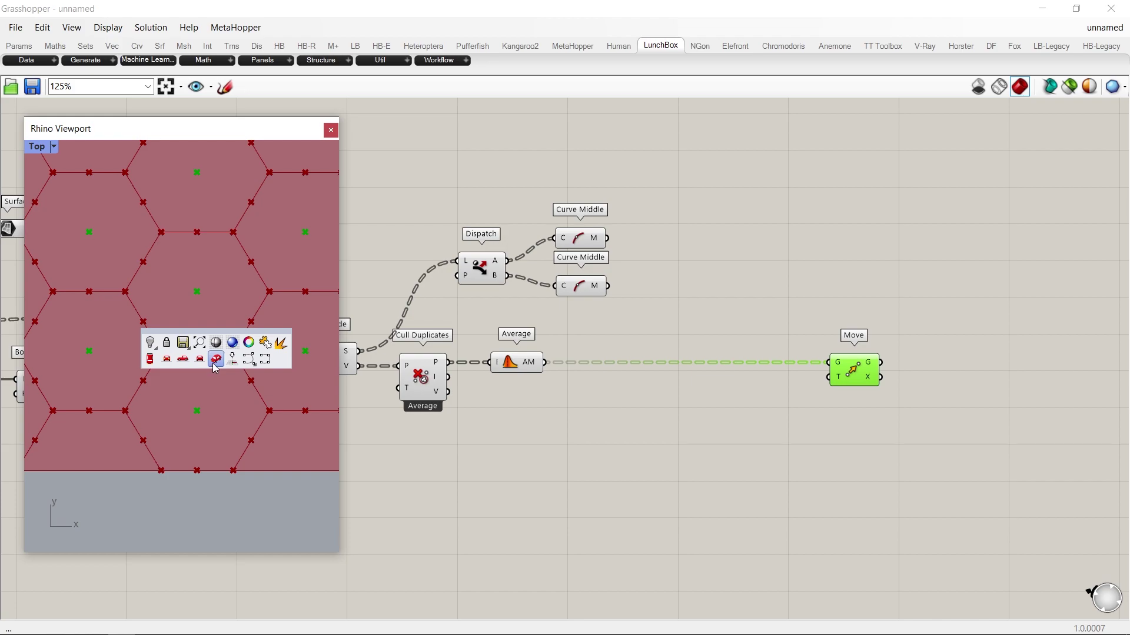
pyautogui.click(214, 363)
pyautogui.moveTo(218, 391); pyautogui.dragTo(292, 282, button='right')
pyautogui.scroll(8, 225, 358)
pyautogui.scroll(-3, 225, 358)
pyautogui.scroll(3, 154, 256)
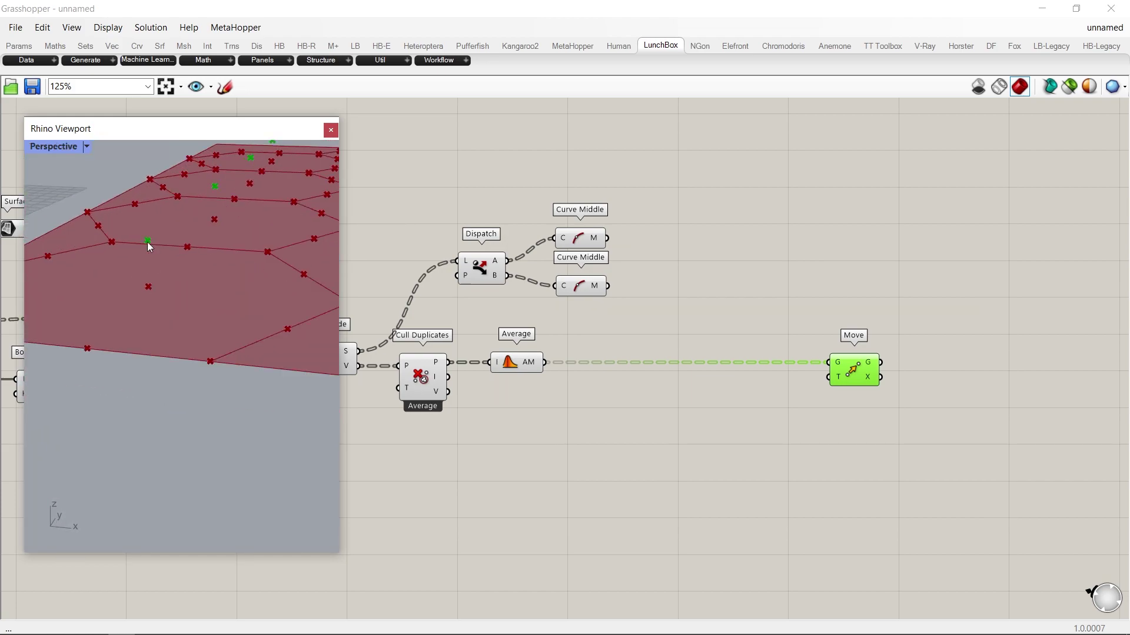
# Add an Evaluate Surface component below Move and connect the Surface parameter to its S input.
pyautogui.moveTo(673, 416); pyautogui.dragTo(808, 367, button='right')
pyautogui.scroll(-1, 709, 413)
pyautogui.moveTo(709, 412); pyautogui.dragTo(718, 376, button='right')
pyautogui.scroll(2, 718, 377)
pyautogui.doubleClick(750, 362)
pyautogui.write('ev')
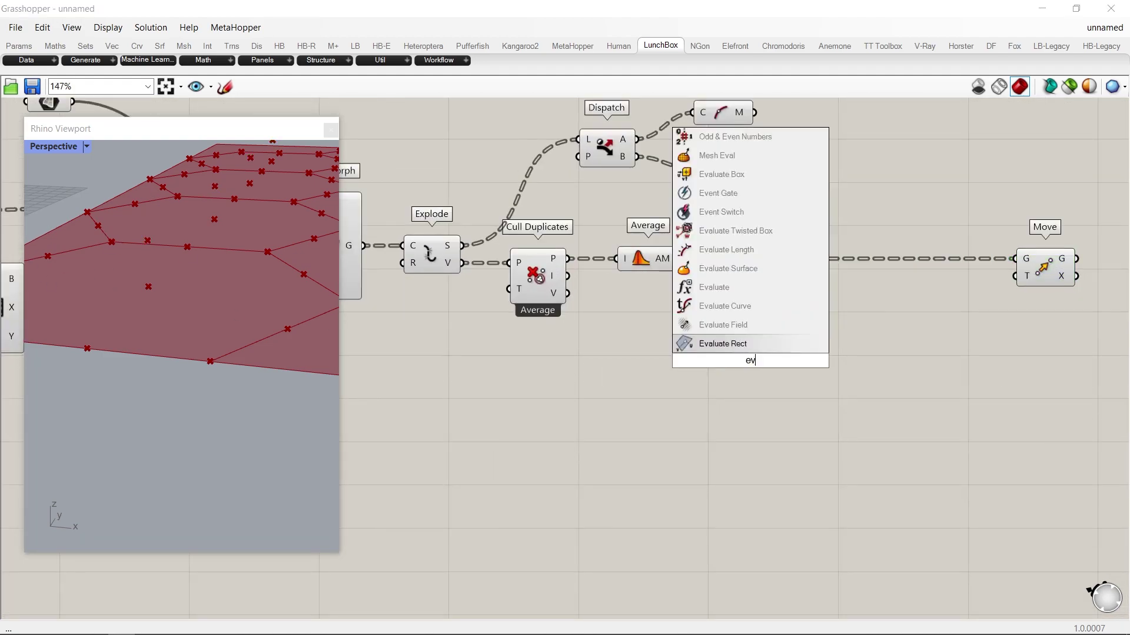
pyautogui.write('aluate surface')
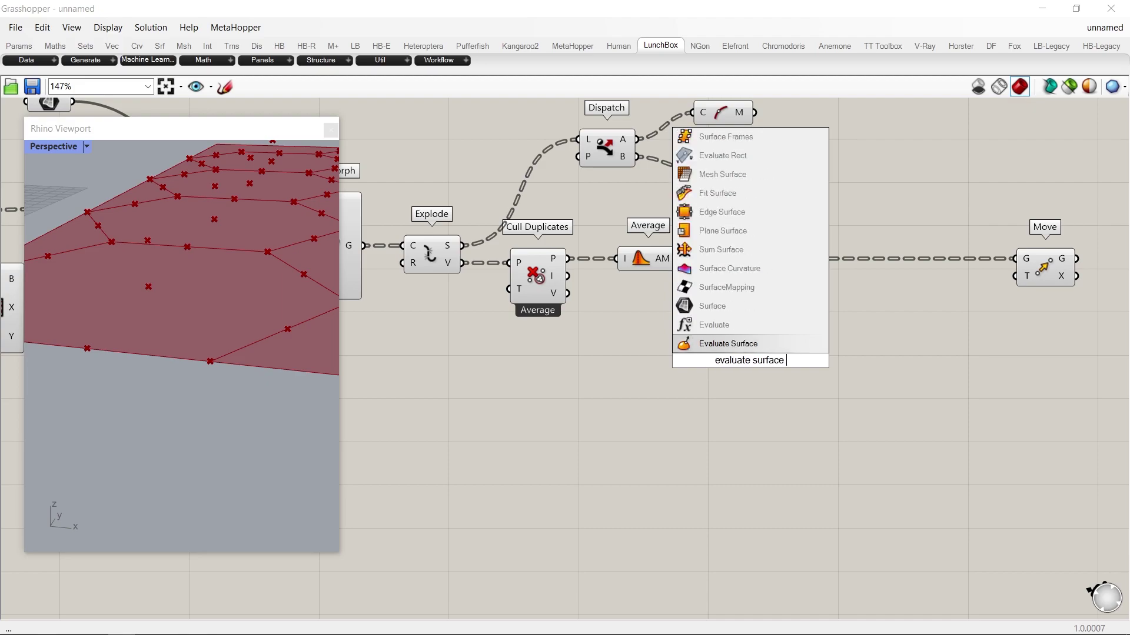
pyautogui.press('Return')
pyautogui.moveTo(751, 362); pyautogui.dragTo(865, 384)
pyautogui.scroll(-4, 871, 391)
pyautogui.scroll(2, 525, 276)
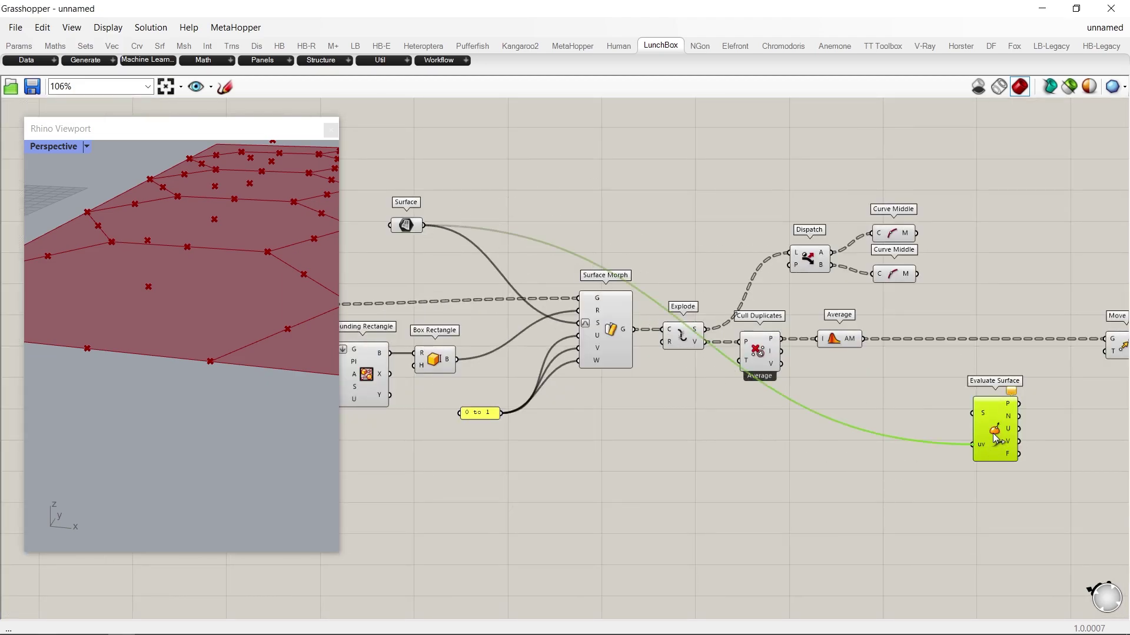
pyautogui.moveTo(983, 411); pyautogui.dragTo(864, 373, button='right')
pyautogui.moveTo(885, 410); pyautogui.dragTo(975, 438)
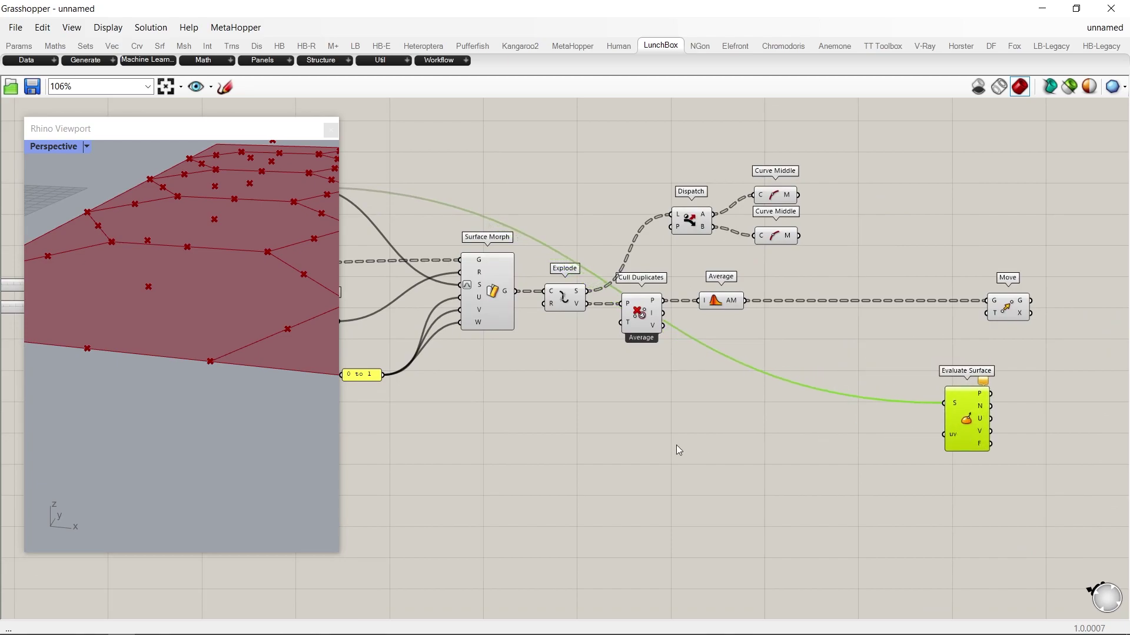
# Add a Surface Closest Point component and connect Average's AM output to its P input.
pyautogui.doubleClick(671, 444)
pyautogui.write('surface clo')
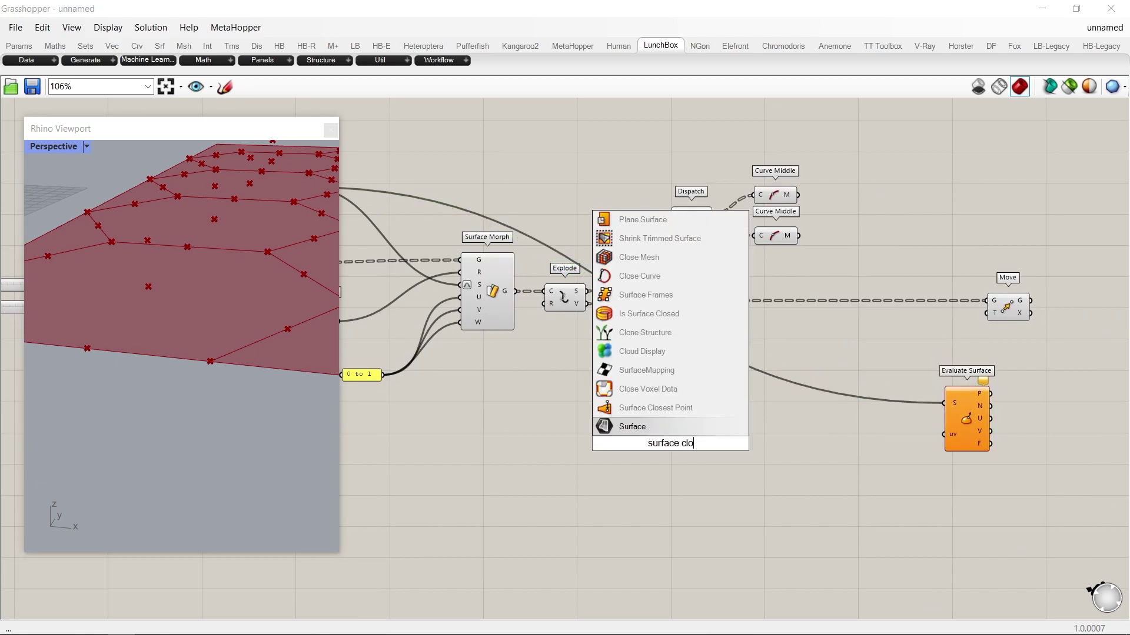
pyautogui.write('sest point')
pyautogui.press('Return')
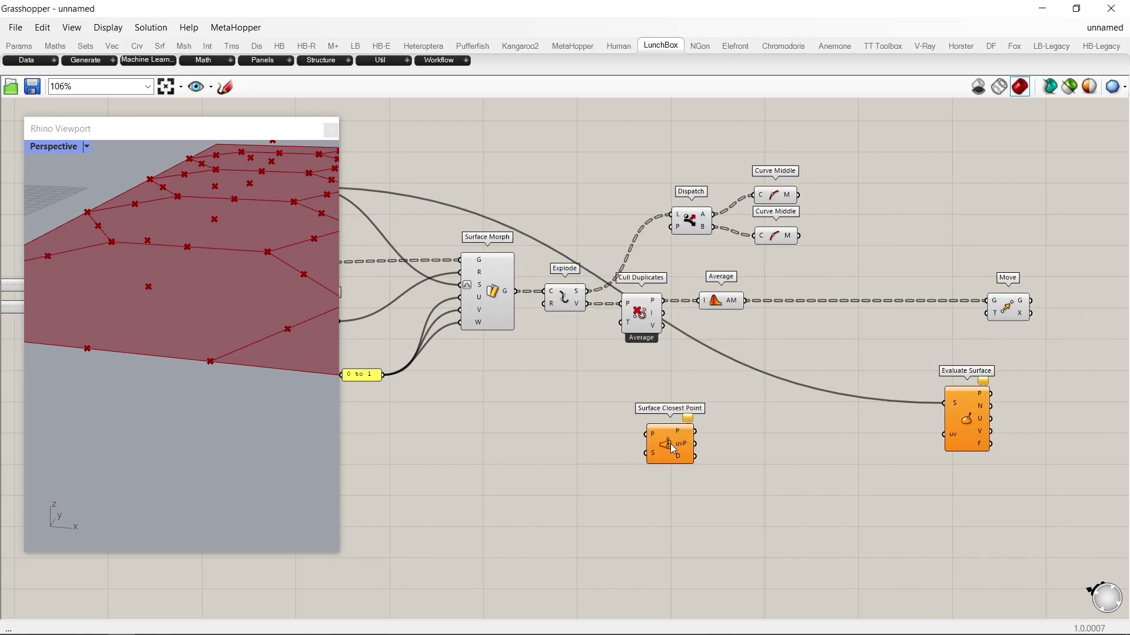
pyautogui.moveTo(686, 431); pyautogui.dragTo(791, 430)
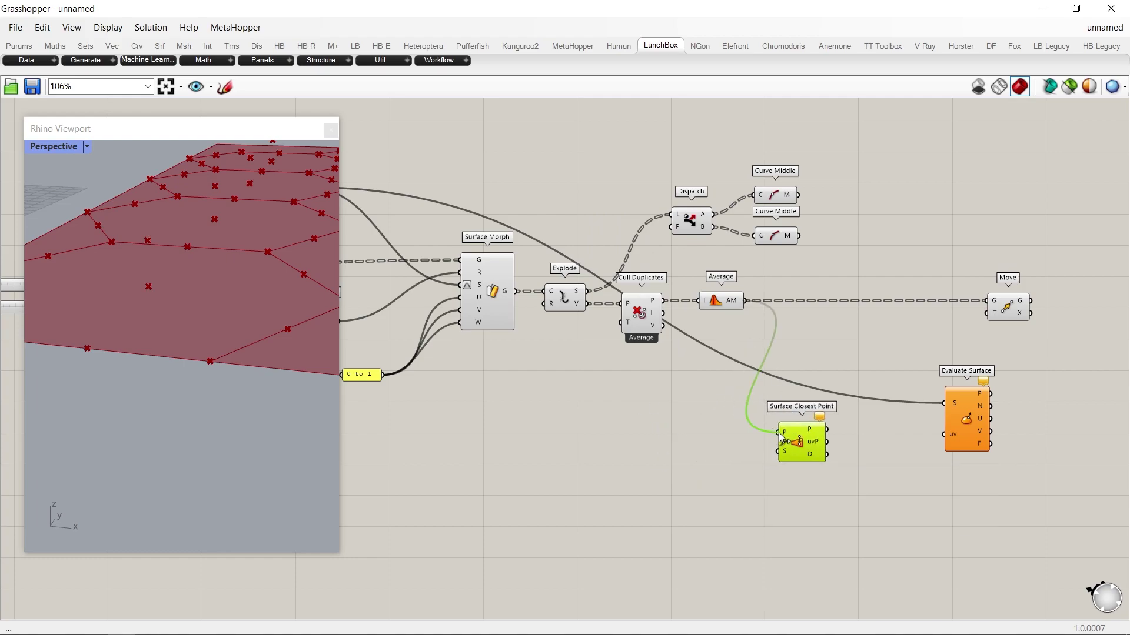
# Add a relay on the Surface wire, link it to Surface Closest Point's S, and connect uvP to Evaluate Surface's uv input.
pyautogui.doubleClick(722, 354)
pyautogui.moveTo(722, 355); pyautogui.dragTo(686, 418)
pyautogui.scroll(-2, 687, 418)
pyautogui.scroll(1, 603, 368)
pyautogui.scroll(1, 796, 447)
pyautogui.scroll(2, 795, 448)
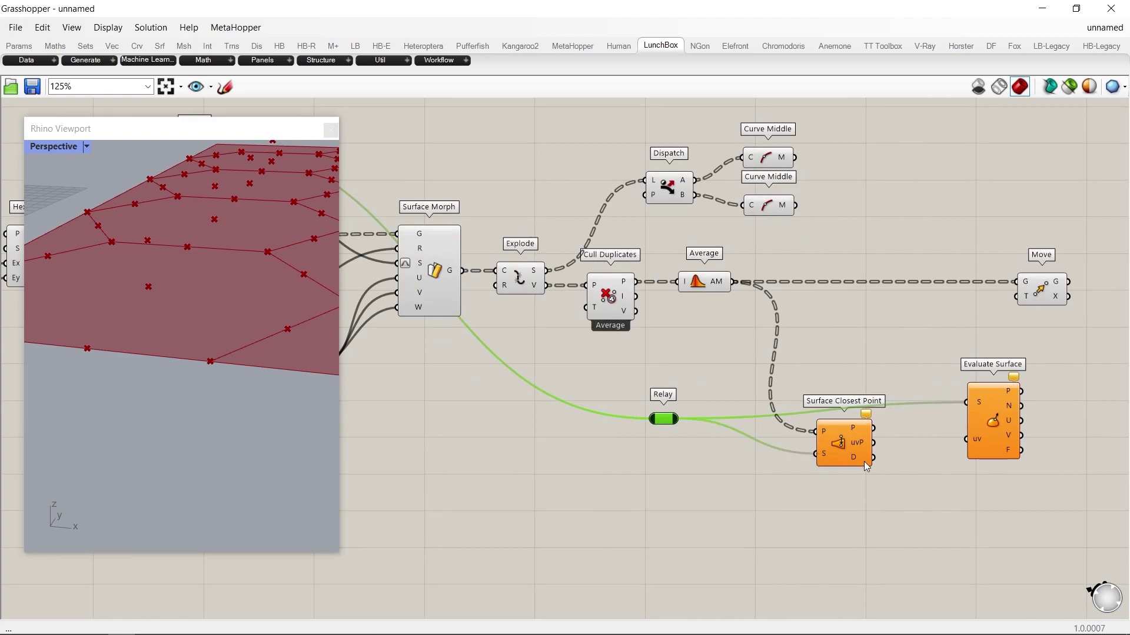
pyautogui.scroll(1, 771, 426)
pyautogui.moveTo(877, 419); pyautogui.dragTo(784, 415)
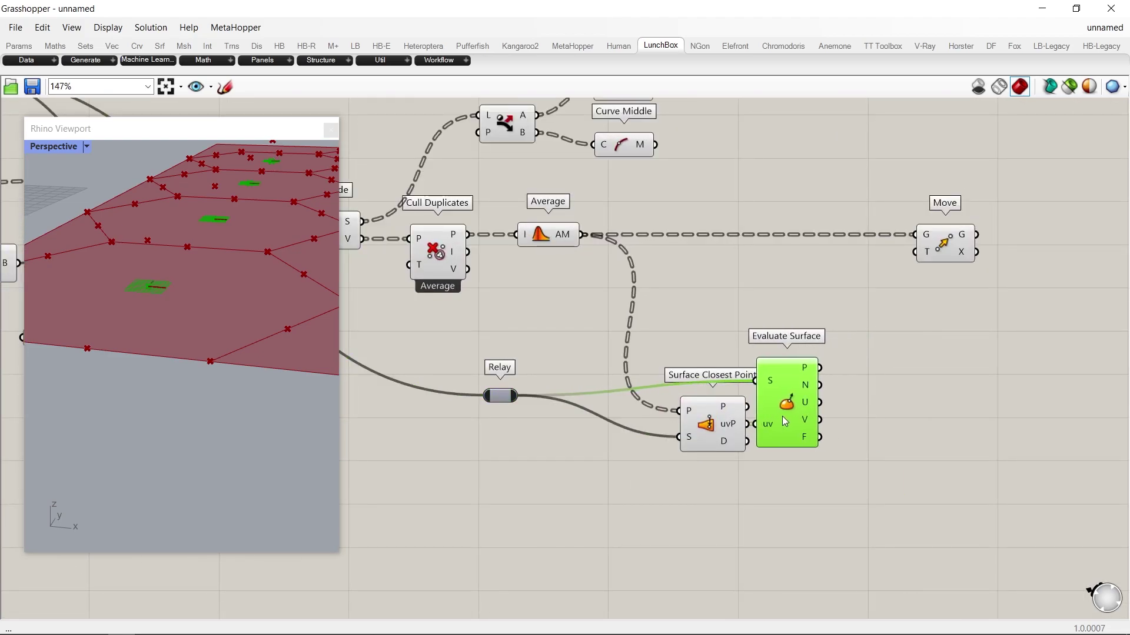
pyautogui.moveTo(250, 361); pyautogui.dragTo(189, 355, button='right')
pyautogui.scroll(-3, 237, 299)
pyautogui.moveTo(238, 299); pyautogui.dragTo(269, 321, button='right')
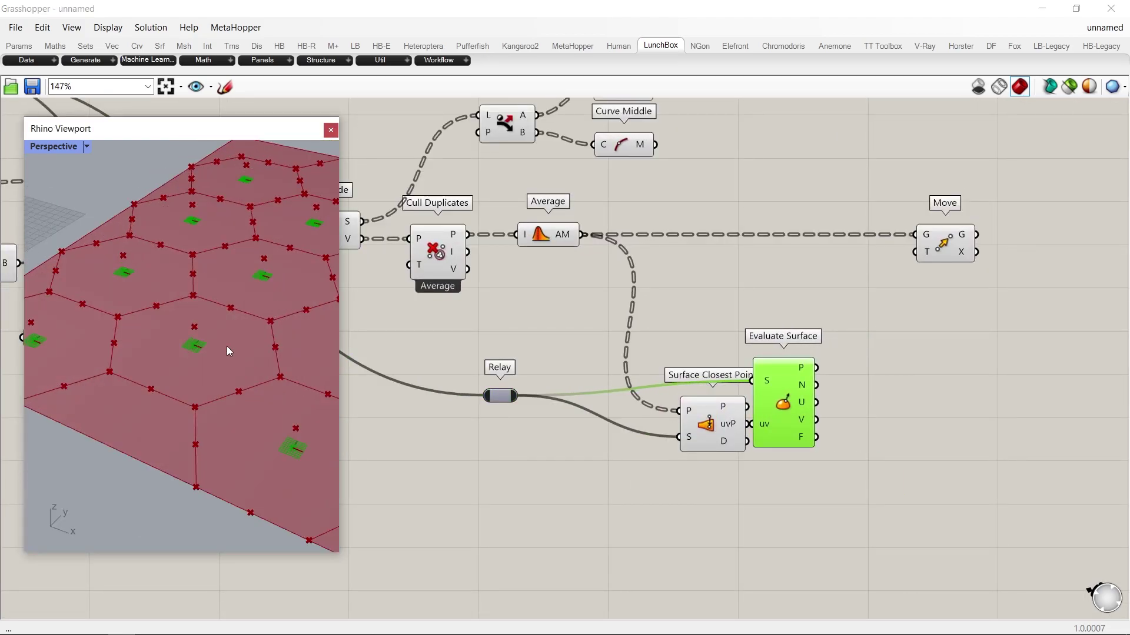
# Add a Multiplication component, connect Evaluate Surface's N output to its A input, and shift Move away to make room.
pyautogui.scroll(-2, 729, 410)
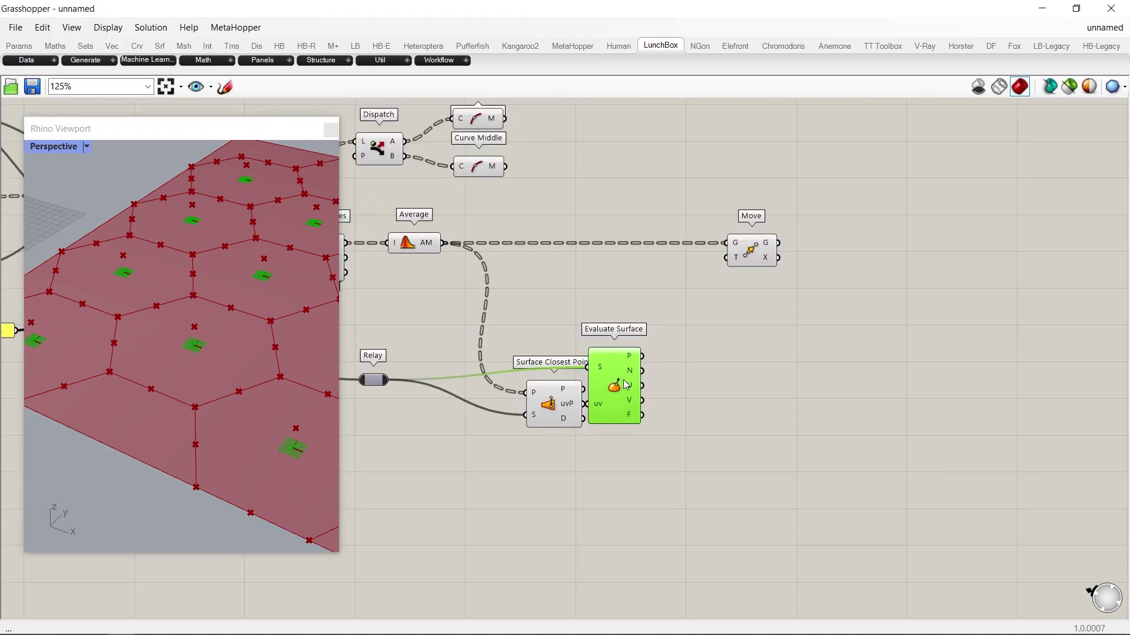
pyautogui.doubleClick(740, 388)
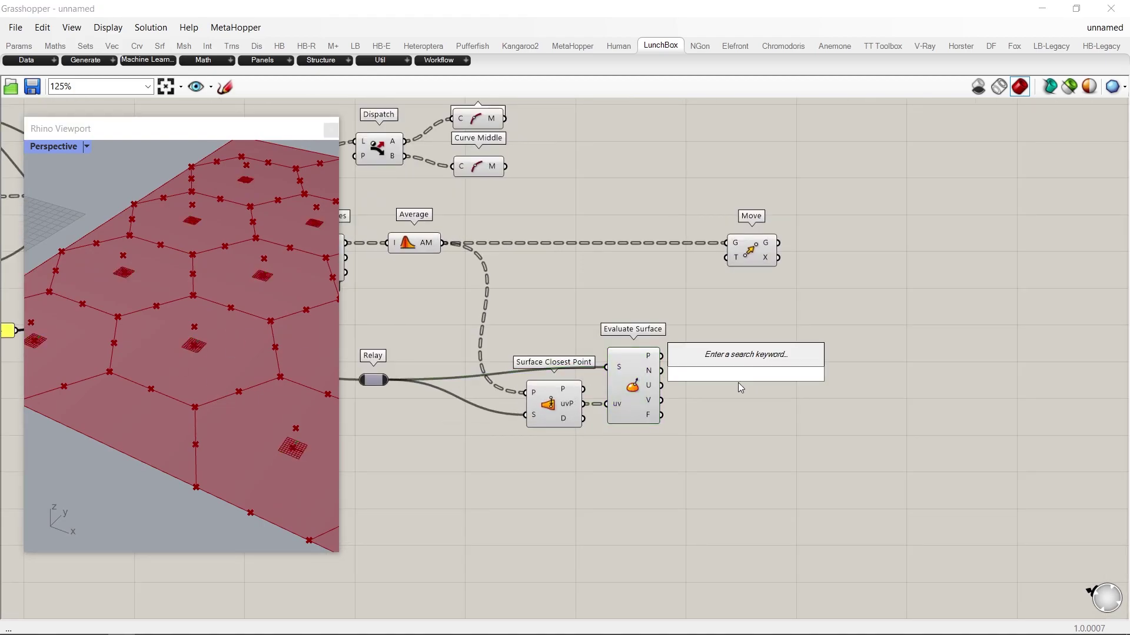
pyautogui.write('*')
pyautogui.press('Return')
pyautogui.moveTo(661, 371); pyautogui.dragTo(727, 382)
pyautogui.moveTo(750, 233); pyautogui.dragTo(934, 238)
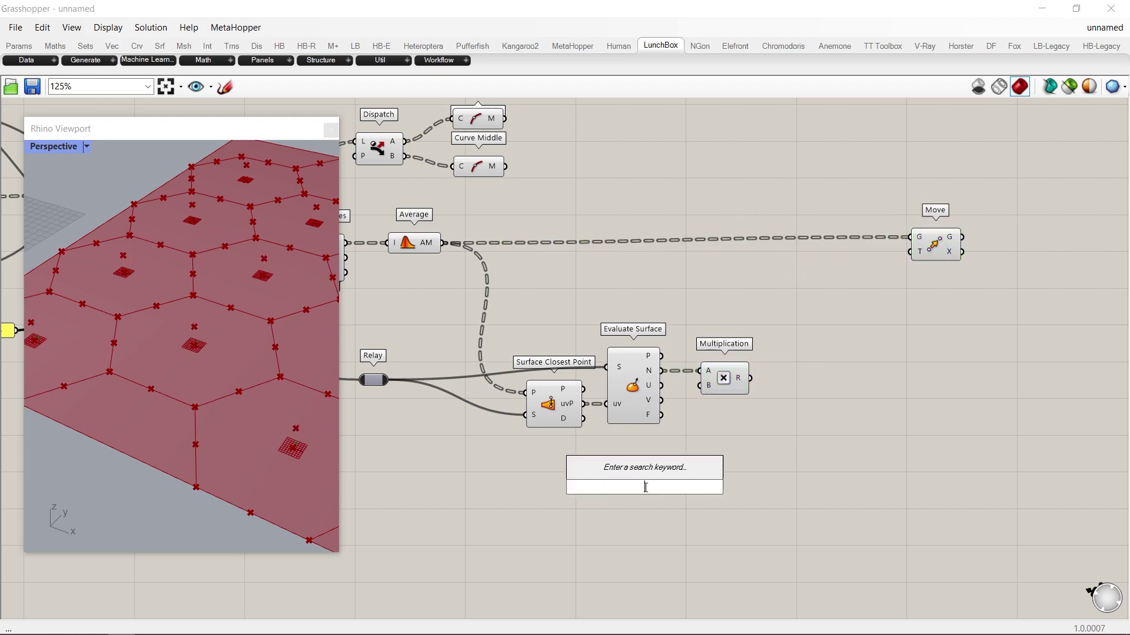
# Add a 1.021 number slider feeding Multiplication's B input and connect the R output to Move's T input.
pyautogui.write('1.021')
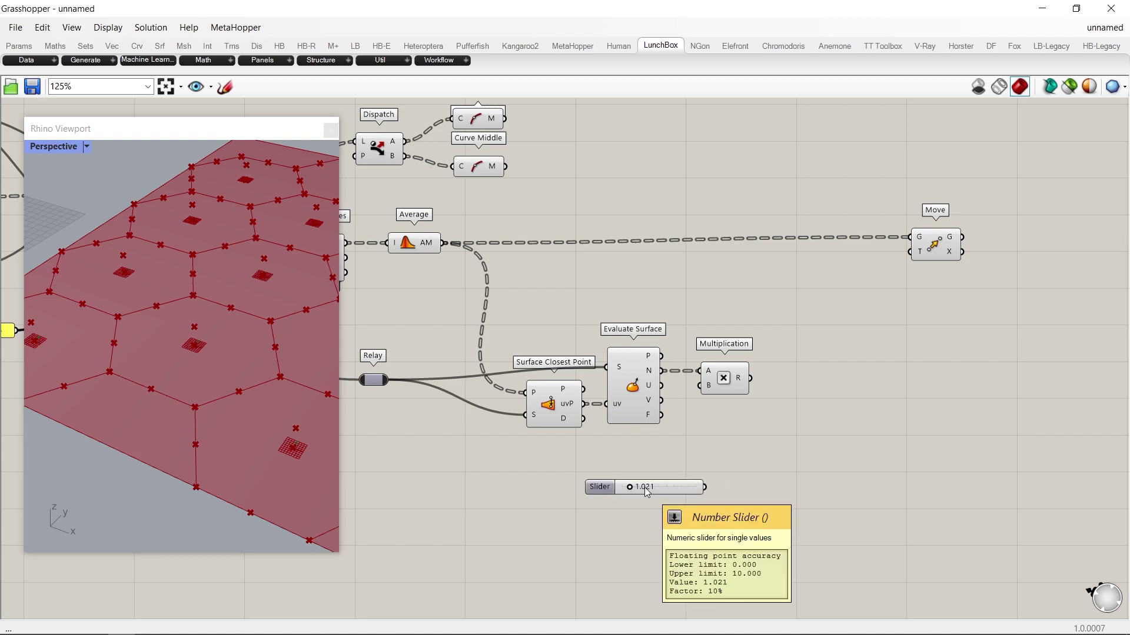
pyautogui.press('Return')
pyautogui.moveTo(750, 378); pyautogui.dragTo(911, 253)
pyautogui.click(925, 249)
# Set the Multiplication B slider to 2.196, checking the height of the moved centre points above the surface.
pyautogui.moveTo(251, 392); pyautogui.dragTo(256, 287, button='right')
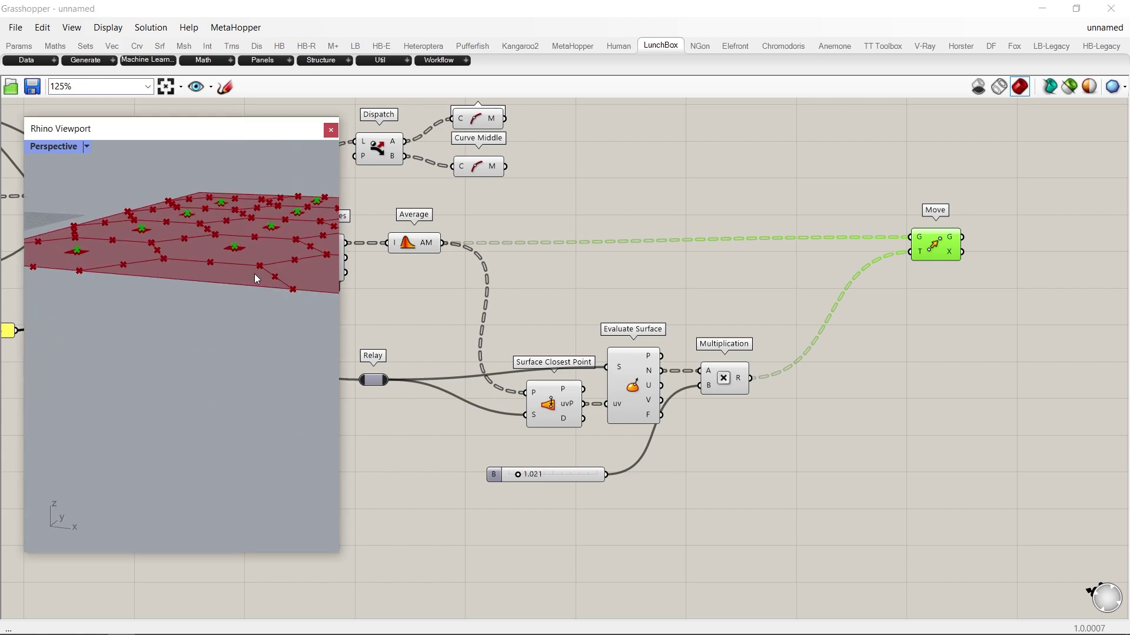
pyautogui.scroll(5, 252, 253)
pyautogui.scroll(4, 542, 491)
pyautogui.scroll(2, 526, 485)
pyautogui.moveTo(467, 440); pyautogui.dragTo(640, 436)
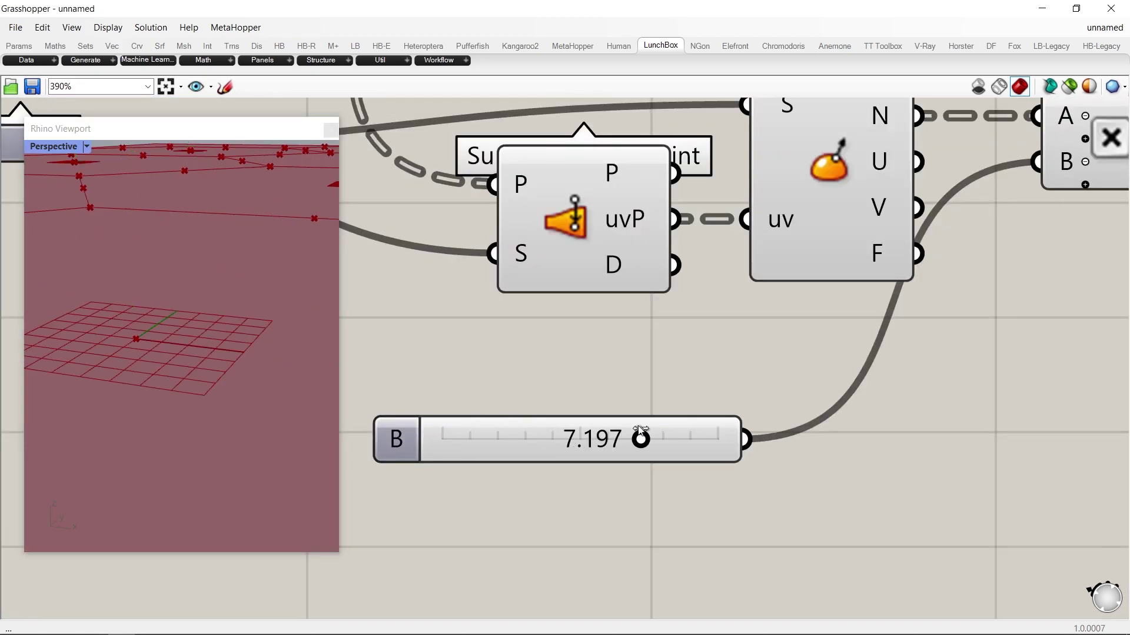
pyautogui.moveTo(500, 433); pyautogui.dragTo(508, 433)
pyautogui.scroll(-6, 178, 400)
pyautogui.scroll(4, 178, 400)
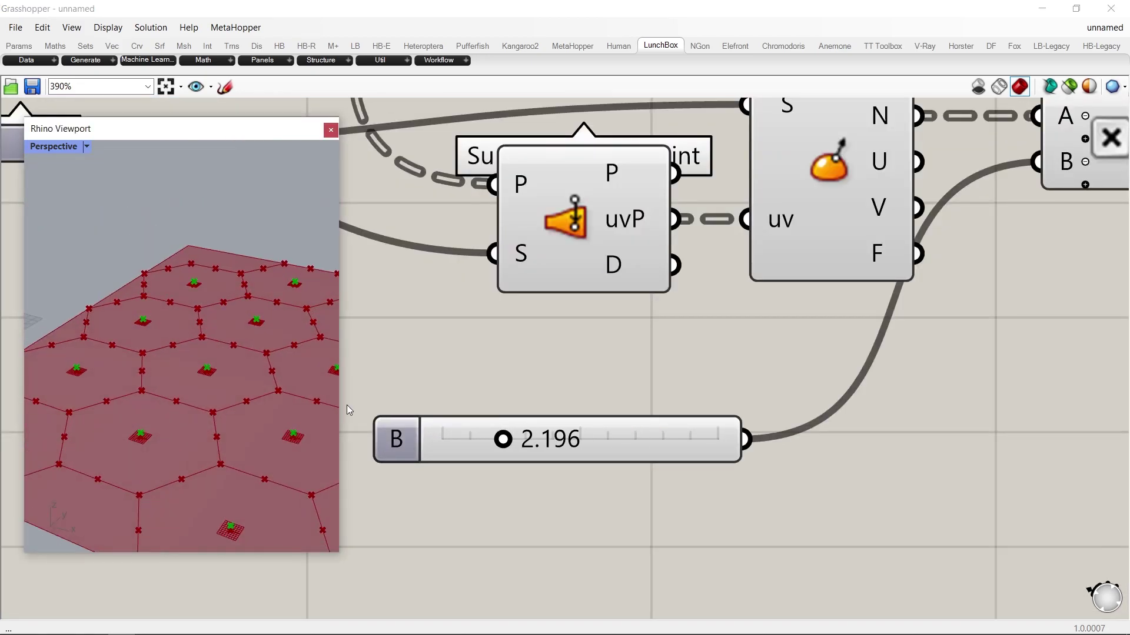
# Duplicate the Move component below the original and add a negating expression to the copy's T input.
pyautogui.scroll(-6, 559, 353)
pyautogui.moveTo(841, 295); pyautogui.dragTo(697, 324, button='right')
pyautogui.scroll(-3, 699, 328)
pyautogui.keyDown('alt'); pyautogui.moveTo(822, 199); pyautogui.dragTo(822, 265); pyautogui.keyUp('alt')
pyautogui.rightClick(812, 276)
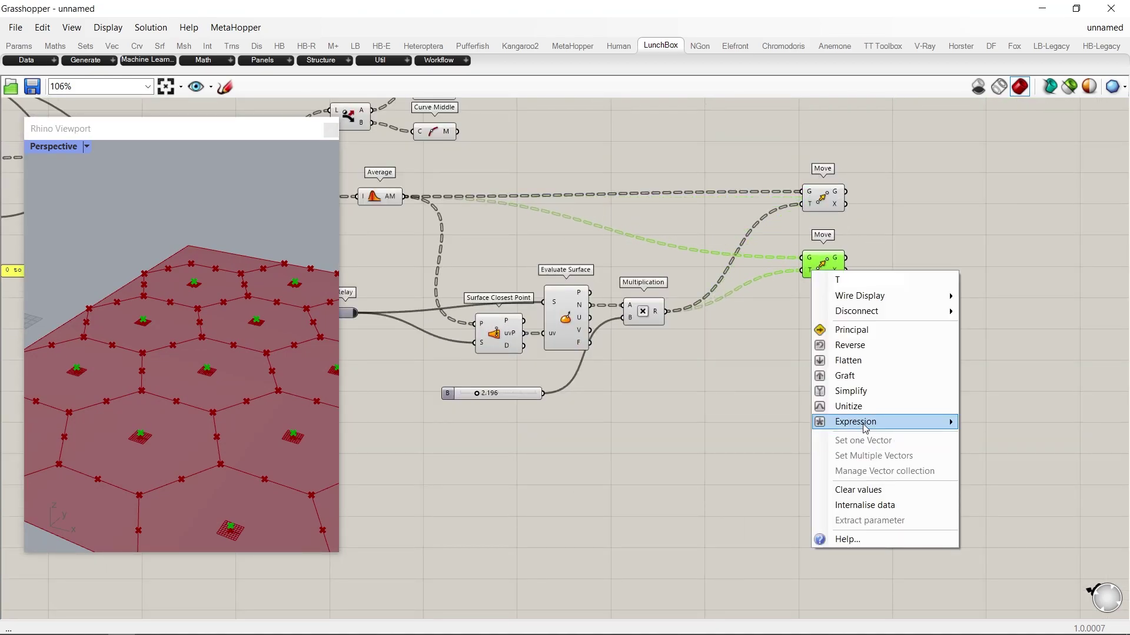
pyautogui.moveTo(918, 422)
pyautogui.click(991, 439)
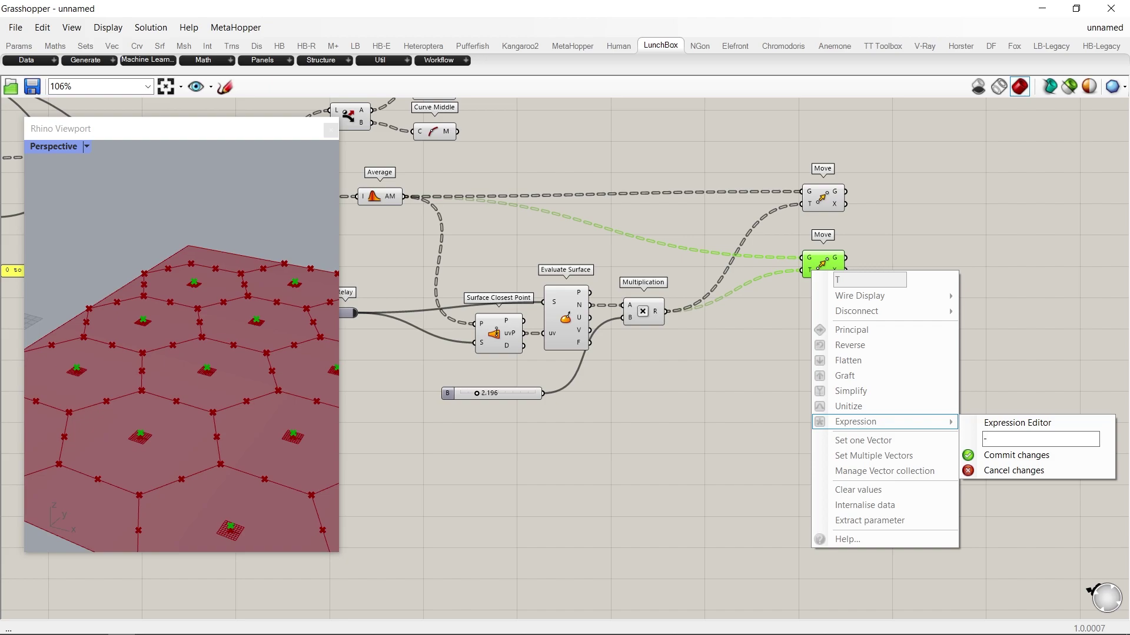
pyautogui.click(1022, 458)
# Set the Multiplication B slider to 2.447, checking how far both sets of moved centre points sit from the surface.
pyautogui.moveTo(97, 506); pyautogui.dragTo(101, 433, button='right')
pyautogui.scroll(4, 156, 355)
pyautogui.moveTo(857, 287); pyautogui.dragTo(782, 173)
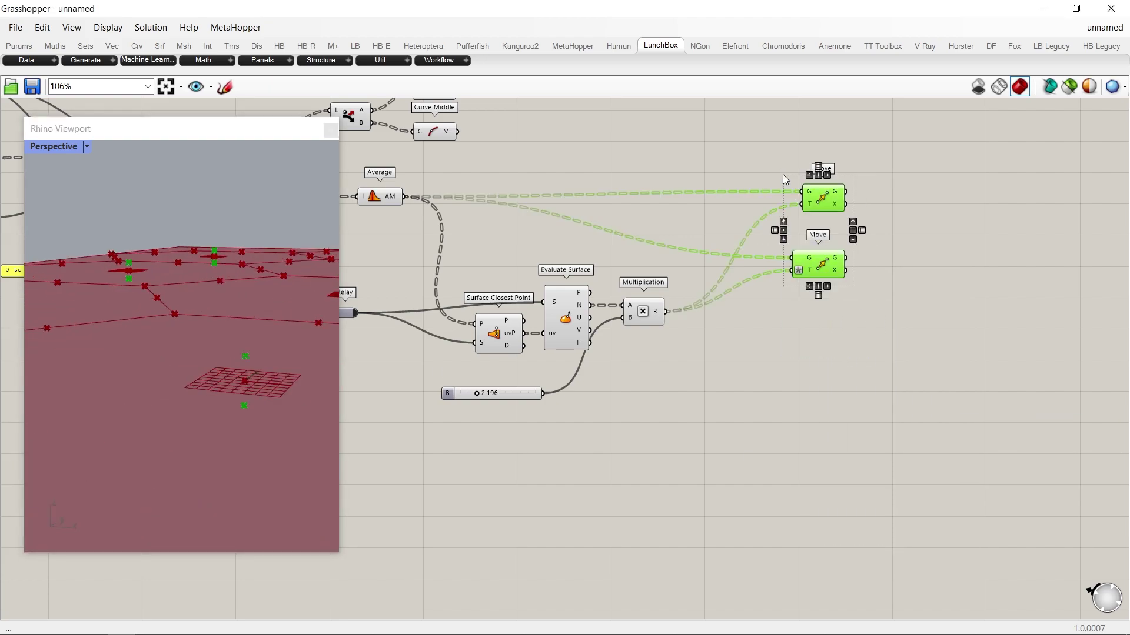
pyautogui.scroll(6, 462, 400)
pyautogui.moveTo(522, 383); pyautogui.dragTo(524, 382)
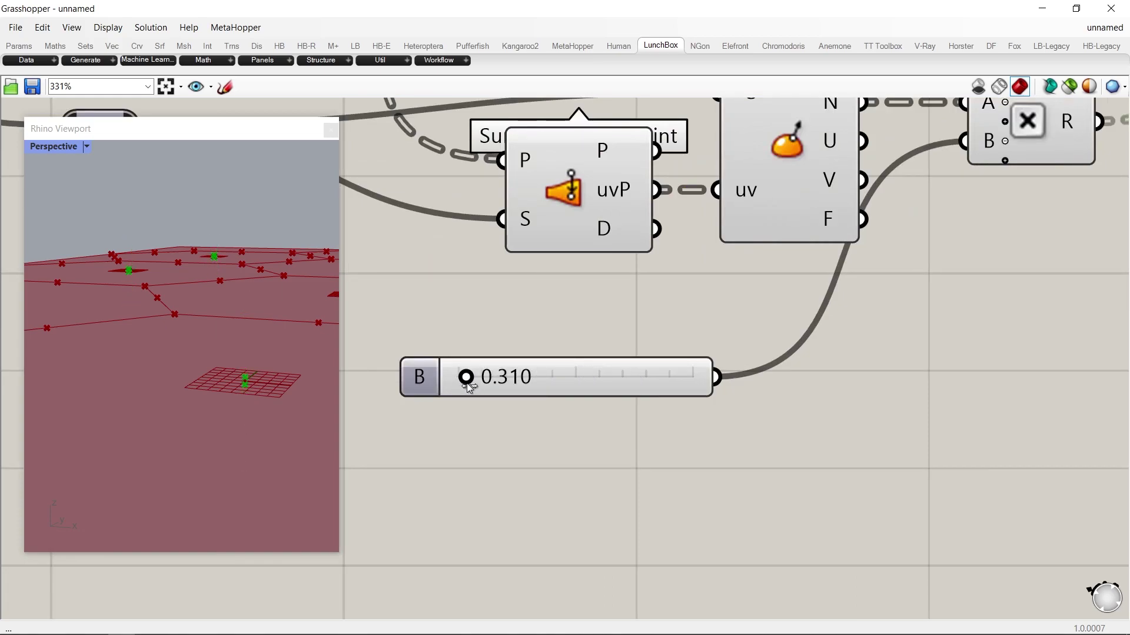
# Add a Line component, connecting the first Curve Middle's M output to A and the first Move's G output to B.
pyautogui.moveTo(147, 377); pyautogui.dragTo(214, 434, button='right')
pyautogui.scroll(-4, 804, 344)
pyautogui.scroll(-2, 905, 224)
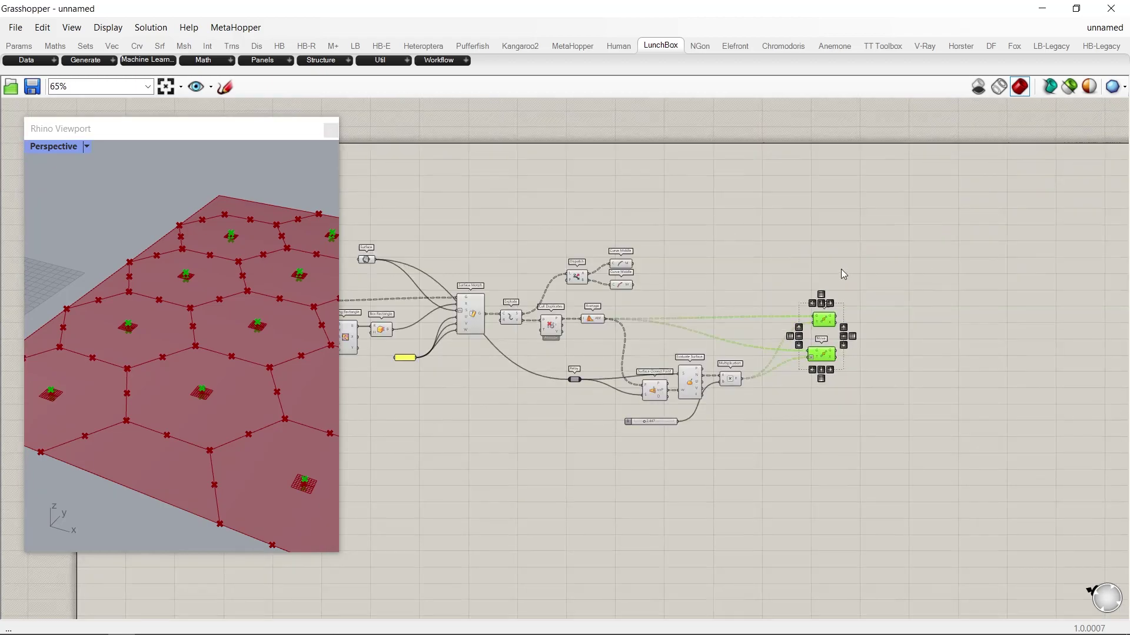
pyautogui.doubleClick(853, 258)
pyautogui.write('line')
pyautogui.press('Return')
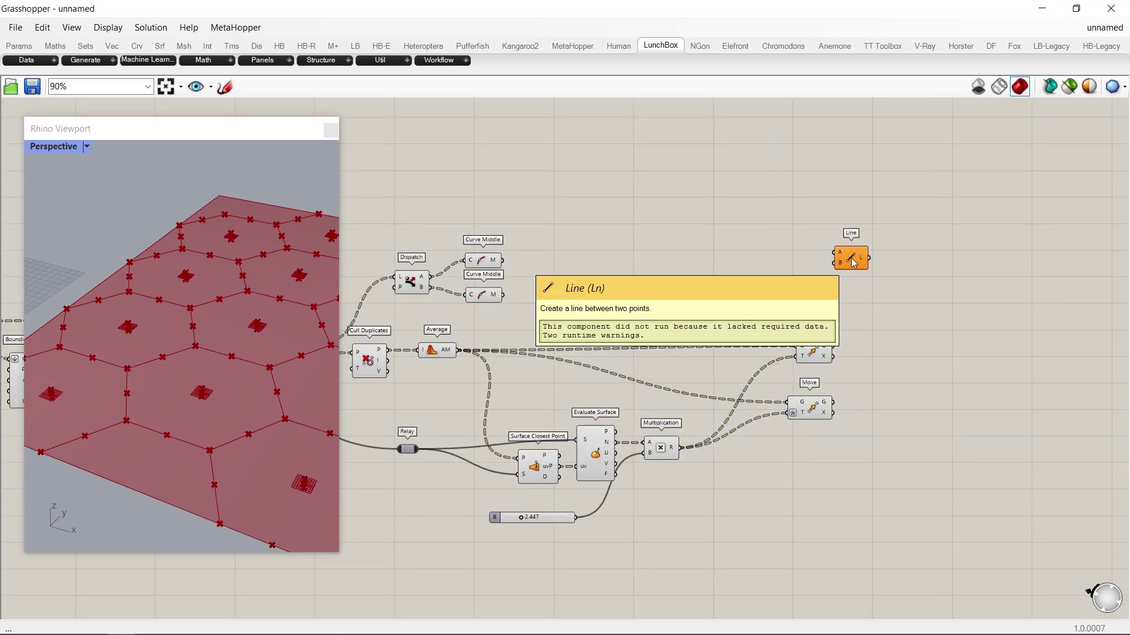
pyautogui.moveTo(844, 256); pyautogui.dragTo(921, 262)
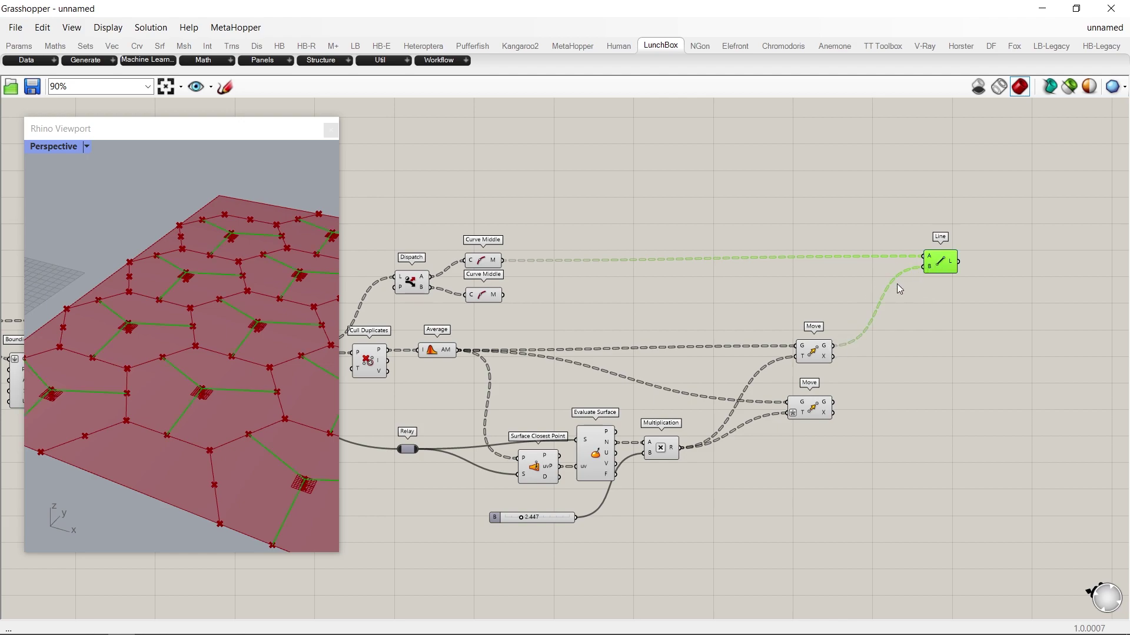
# Duplicate the Line component and rewire the copy to the second Curve Middle's M output and the second Move's G output.
pyautogui.hotkey('ctrl', 'c')
pyautogui.hotkey('ctrl', 'v')
pyautogui.moveTo(932, 271); pyautogui.dragTo(939, 307)
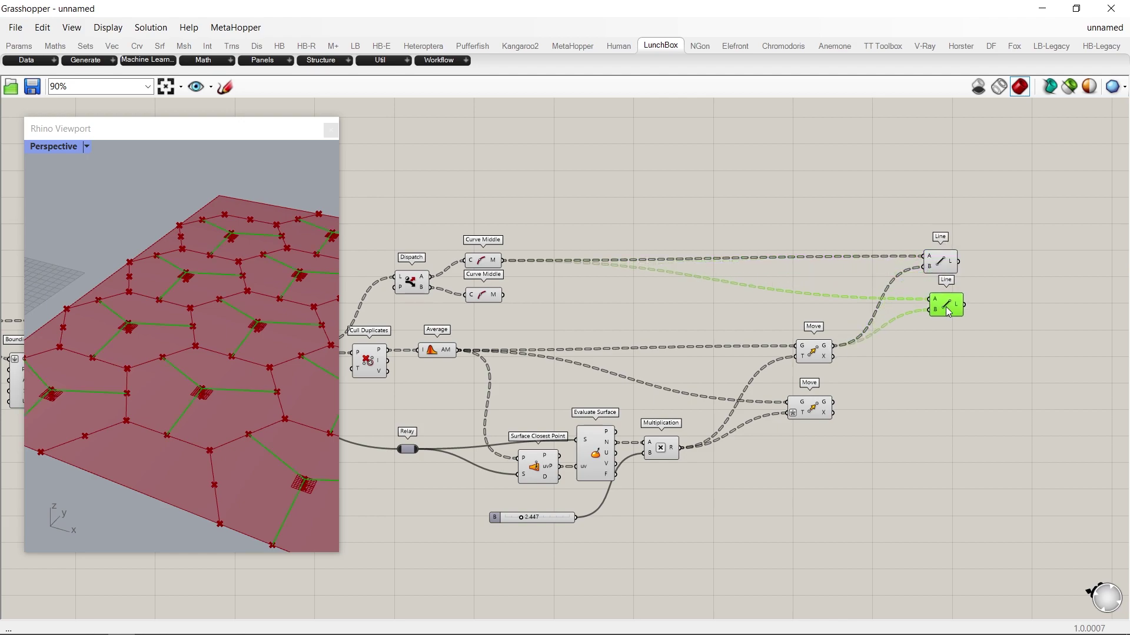
pyautogui.moveTo(915, 337); pyautogui.dragTo(930, 319)
# Turn off the preview of all components before the two Line components.
pyautogui.scroll(-1, 886, 296)
pyautogui.moveTo(295, 430); pyautogui.dragTo(294, 382, button='right')
pyautogui.scroll(-2, 898, 322)
pyautogui.moveTo(848, 480); pyautogui.dragTo(247, 195)
pyautogui.middleClick(543, 250)
pyautogui.click(589, 206)
pyautogui.click(590, 207)
# Set the Multiplication B slider to 3.045, checking the gap between the two layers of lines.
pyautogui.moveTo(143, 401); pyautogui.dragTo(133, 289, button='right')
pyautogui.scroll(10, 132, 273)
pyautogui.scroll(10, 708, 439)
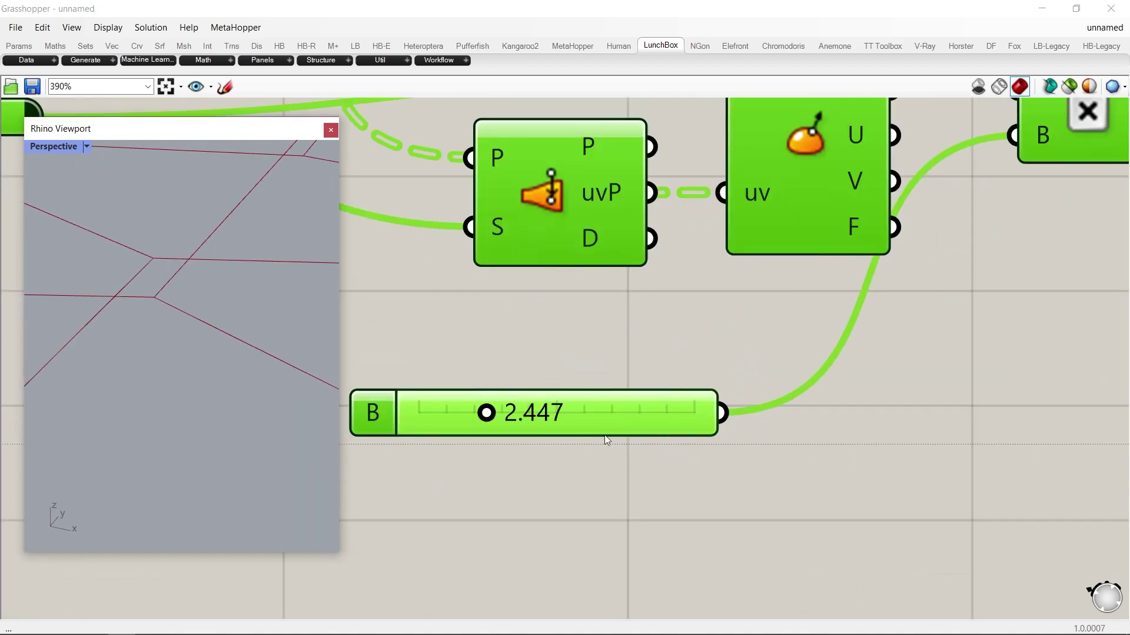
pyautogui.moveTo(484, 409); pyautogui.dragTo(503, 393)
# Add a MultiPipe component and place it well clear of the two Line components.
pyautogui.scroll(-6, 190, 358)
pyautogui.moveTo(190, 362); pyautogui.dragTo(194, 388, button='right')
pyautogui.scroll(-5, 553, 358)
pyautogui.scroll(-5, 553, 359)
pyautogui.scroll(5, 806, 239)
pyautogui.moveTo(733, 245); pyautogui.dragTo(659, 264, button='right')
pyautogui.doubleClick(658, 259)
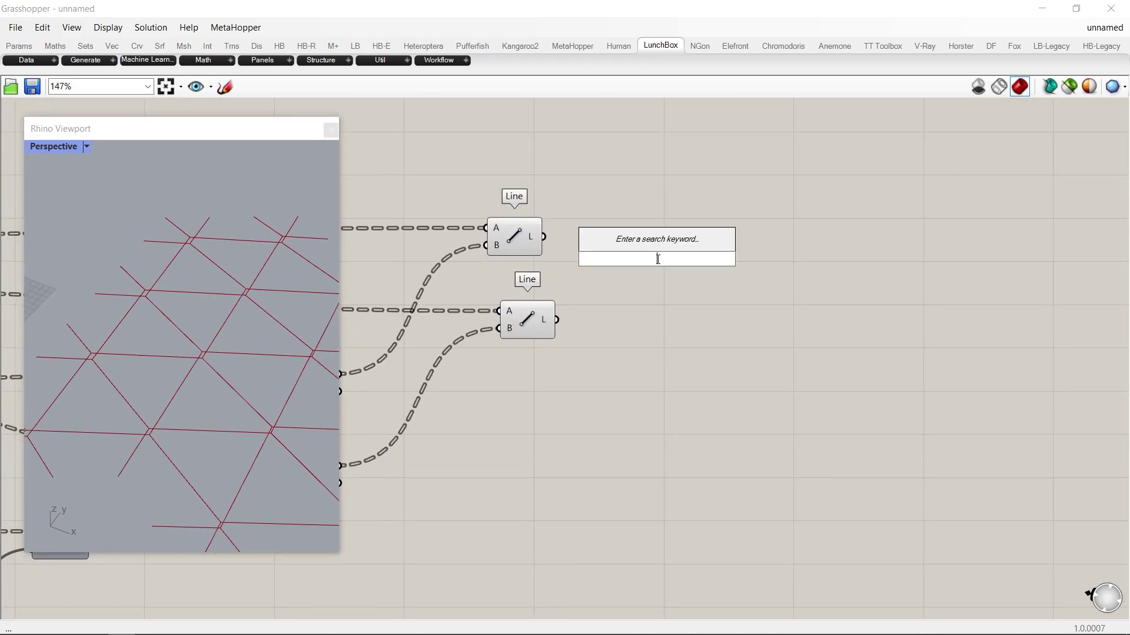
pyautogui.write('multipipe')
pyautogui.press('Return')
pyautogui.moveTo(656, 259); pyautogui.dragTo(902, 291)
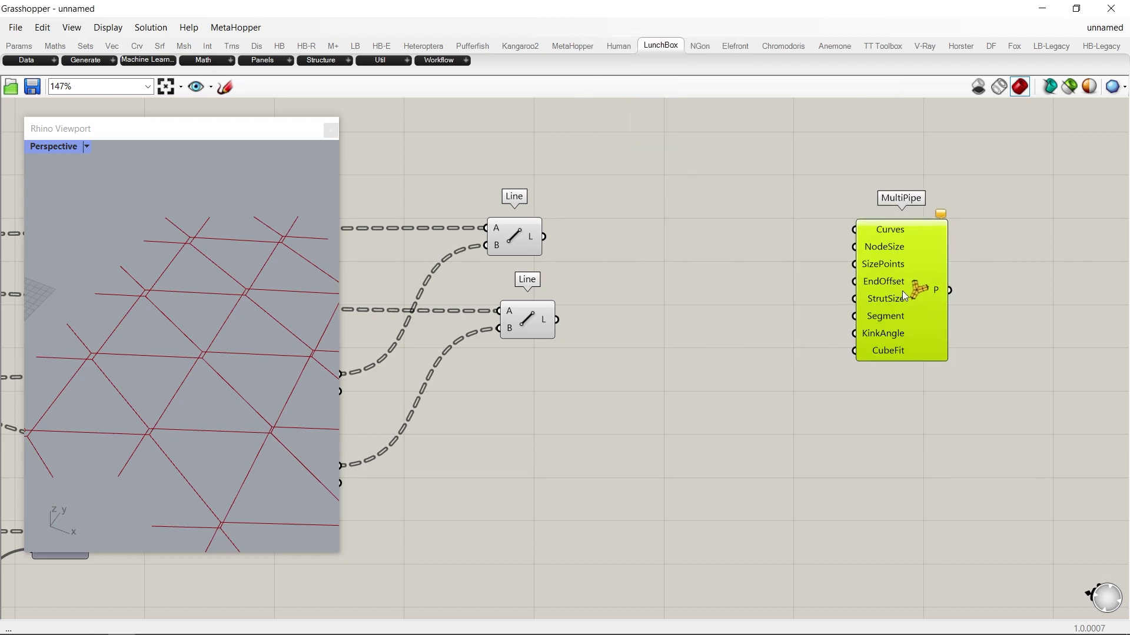
# Flatten the L outputs of both Line components and connect them to MultiPipe's Curves input.
pyautogui.rightClick(545, 237)
pyautogui.click(559, 290)
pyautogui.rightClick(554, 319)
pyautogui.click(565, 373)
pyautogui.moveTo(788, 247); pyautogui.dragTo(888, 269)
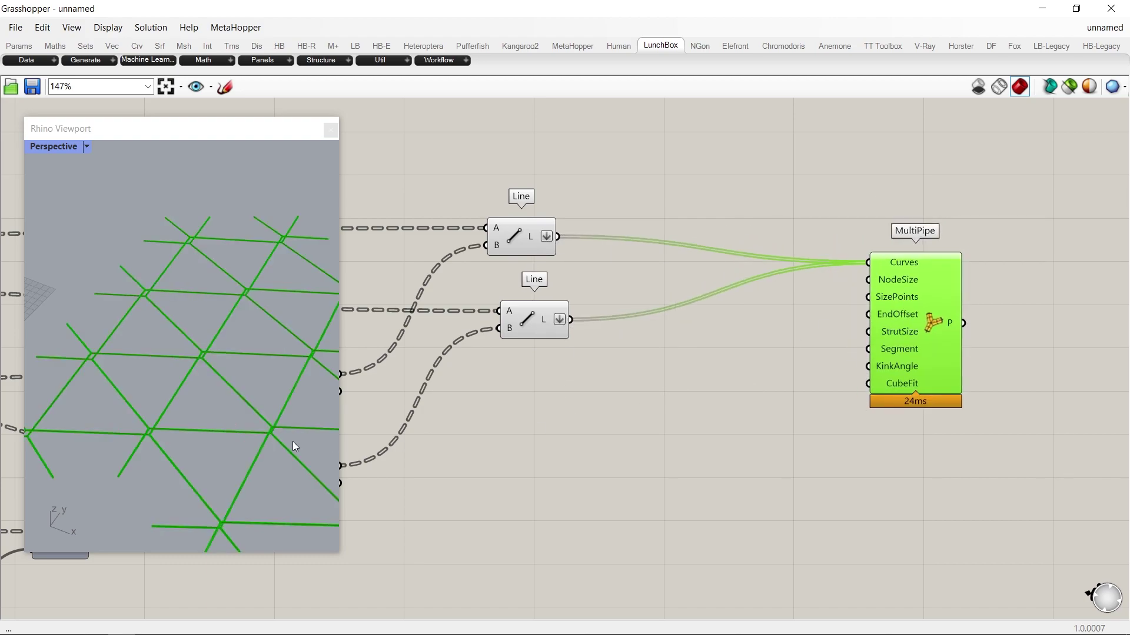
# Add a 1.021 number slider and connect it to MultiPipe's NodeSize input.
pyautogui.scroll(2, 882, 293)
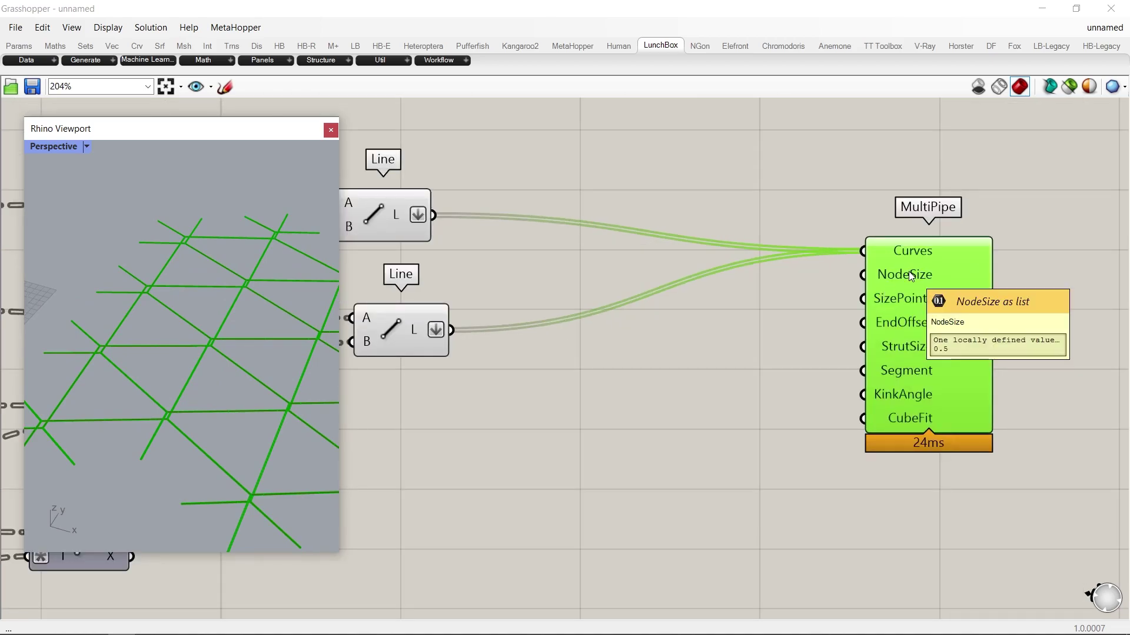
pyautogui.doubleClick(603, 411)
pyautogui.write('1.021')
pyautogui.press('Return')
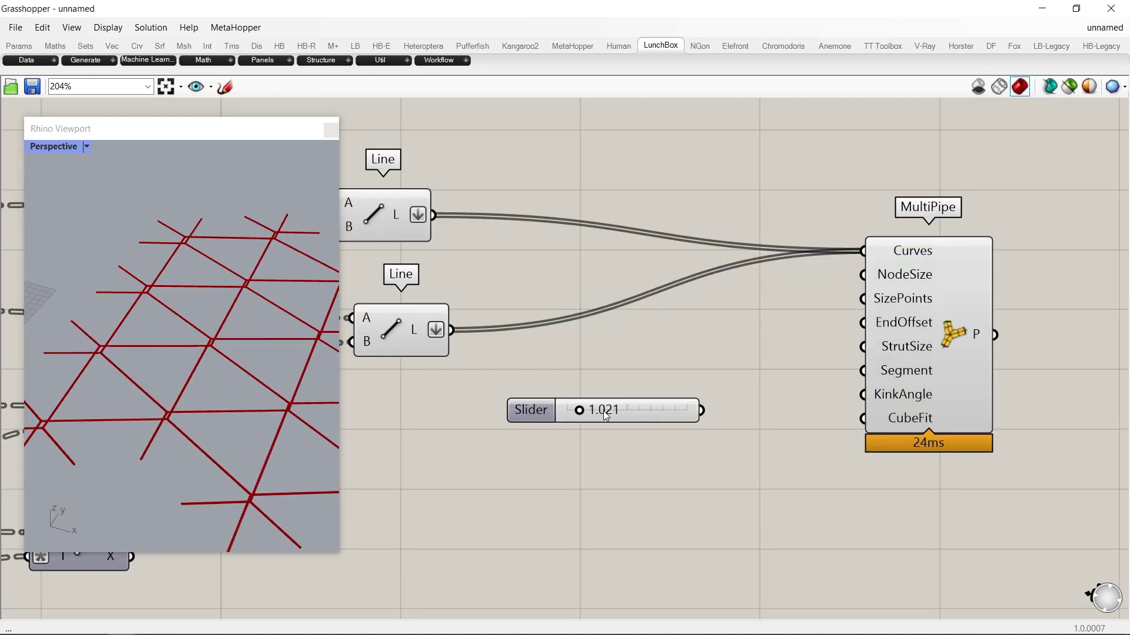
pyautogui.moveTo(882, 271); pyautogui.dragTo(883, 272)
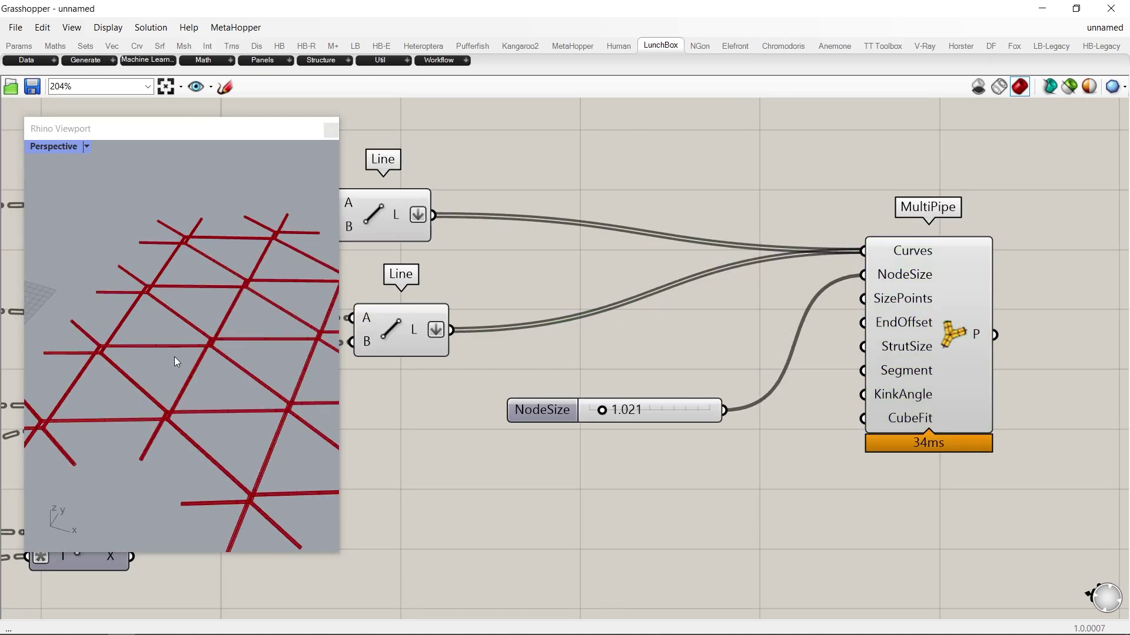
# Set the NodeSize slider to 2.675, checking the pipe thickness at a node.
pyautogui.scroll(6, 175, 356)
pyautogui.scroll(5, 622, 430)
pyautogui.moveTo(553, 391); pyautogui.dragTo(647, 394)
pyautogui.moveTo(83, 363); pyautogui.dragTo(157, 378, button='right')
pyautogui.scroll(2, 157, 378)
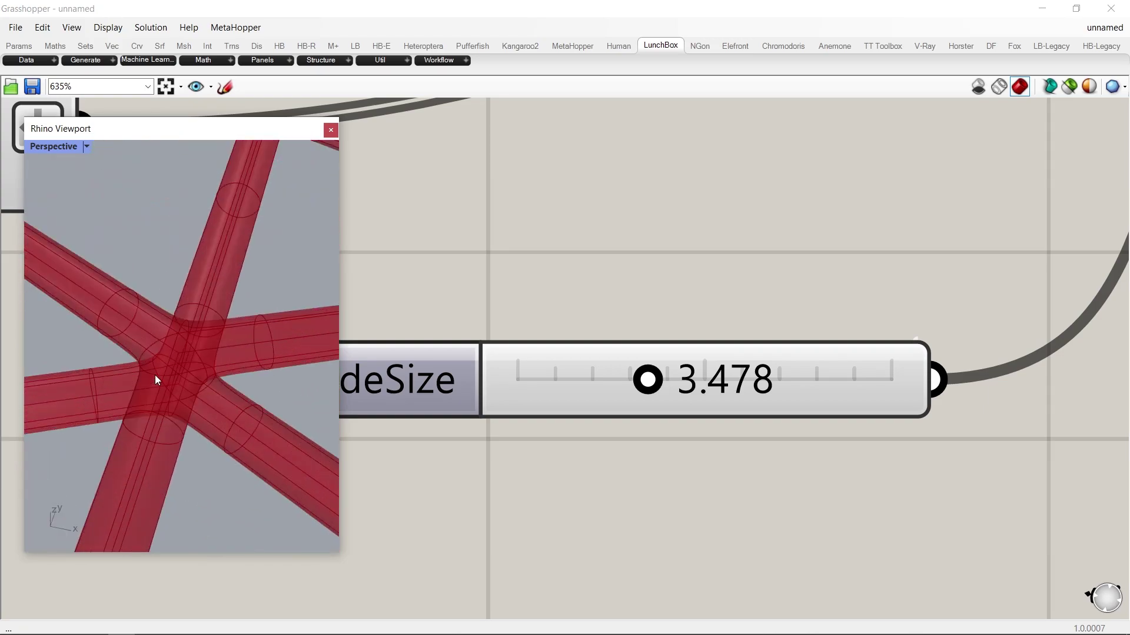
pyautogui.moveTo(653, 388); pyautogui.dragTo(616, 384)
# Add a 0.65 number slider and connect it to MultiPipe's StrutSize input.
pyautogui.scroll(-5, 617, 384)
pyautogui.moveTo(903, 306); pyautogui.dragTo(856, 310, button='right')
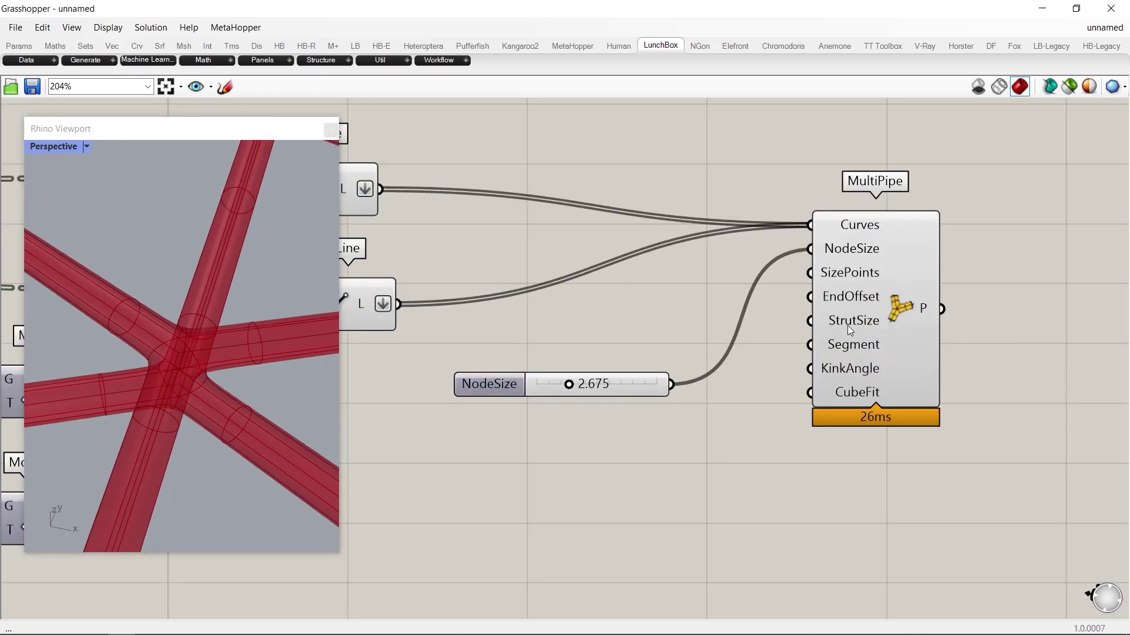
pyautogui.doubleClick(618, 451)
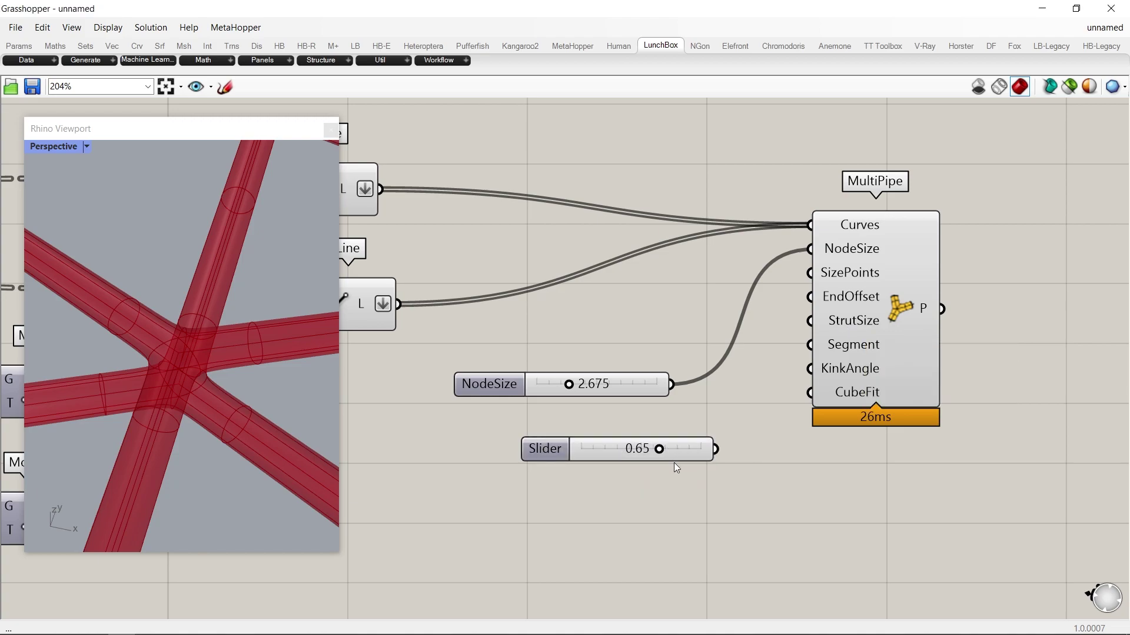
pyautogui.moveTo(812, 324); pyautogui.dragTo(811, 321)
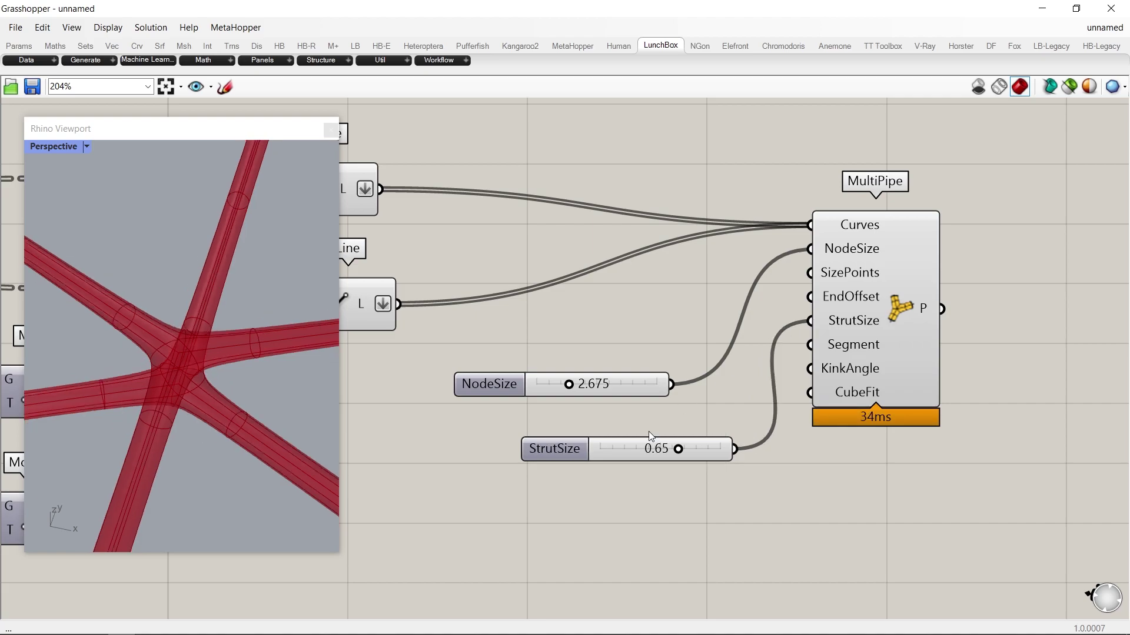
# Set the NodeSize slider to 5.082 and the StrutSize slider to 0.42.
pyautogui.moveTo(590, 387); pyautogui.dragTo(601, 386)
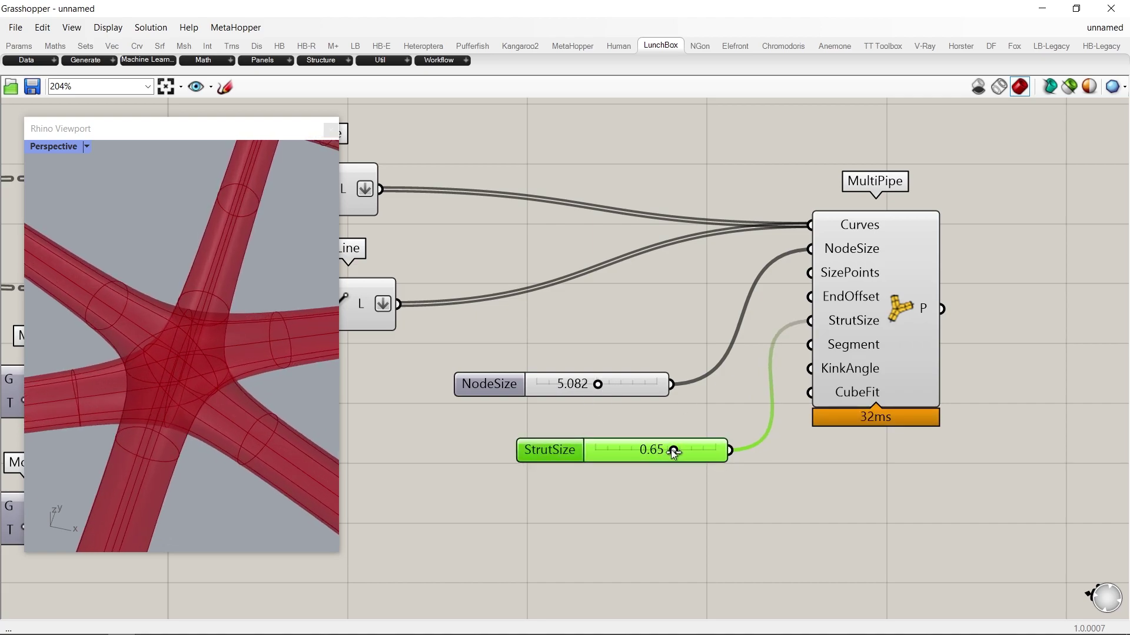
pyautogui.moveTo(675, 453); pyautogui.dragTo(645, 451)
pyautogui.scroll(-5, 200, 349)
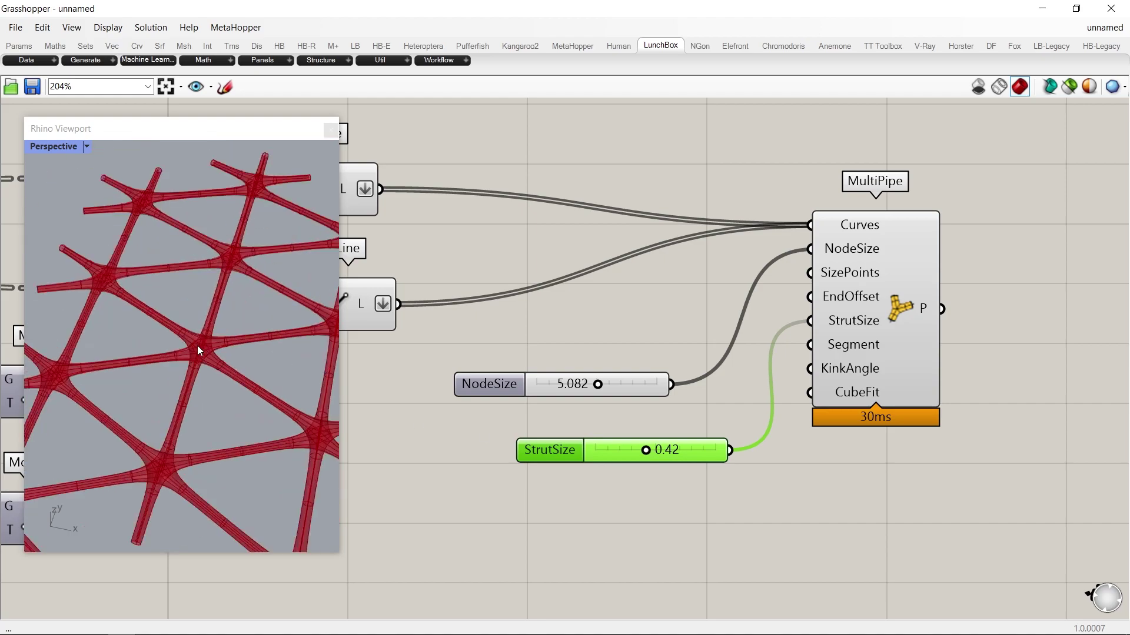
# Set the StrutSize slider to 0.28 and the NodeSize slider to 7.057, checking the pipe shape around the nodes.
pyautogui.scroll(10, 200, 349)
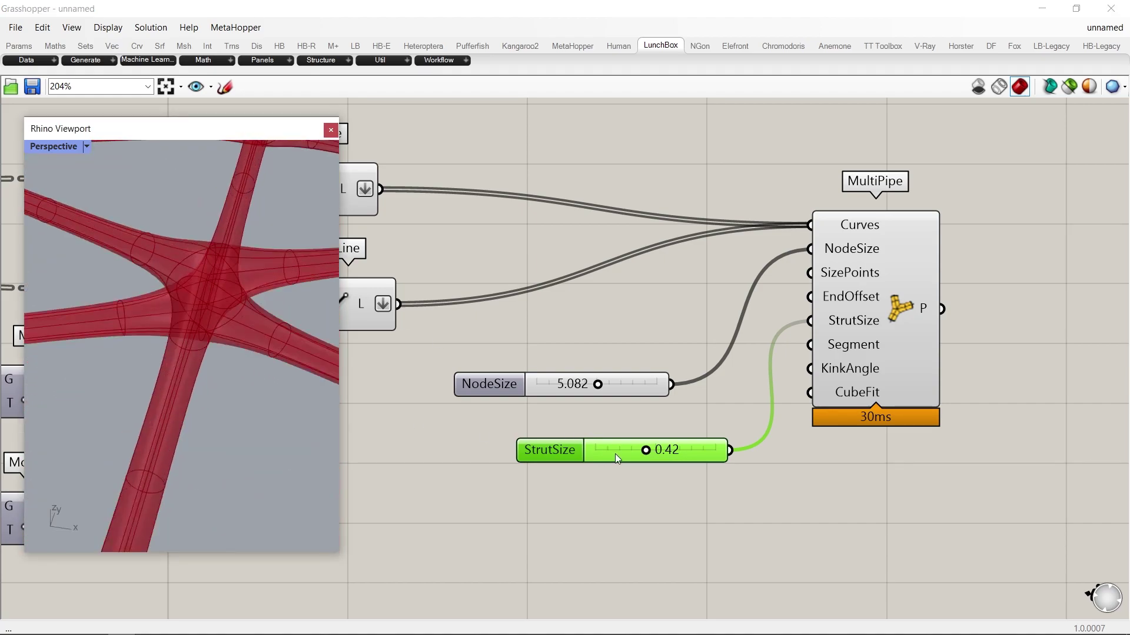
pyautogui.scroll(3, 612, 452)
pyautogui.moveTo(612, 449); pyautogui.dragTo(581, 450)
pyautogui.moveTo(517, 320); pyautogui.dragTo(566, 321)
pyautogui.scroll(-5, 151, 300)
pyautogui.scroll(4, 152, 300)
pyautogui.scroll(-4, 149, 409)
pyautogui.scroll(8, 130, 411)
pyautogui.scroll(-5, 675, 405)
# Bake the MultiPipe geometry into Rhino with the default attributes.
pyautogui.click(773, 341)
pyautogui.rightClick(777, 342)
pyautogui.click(803, 396)
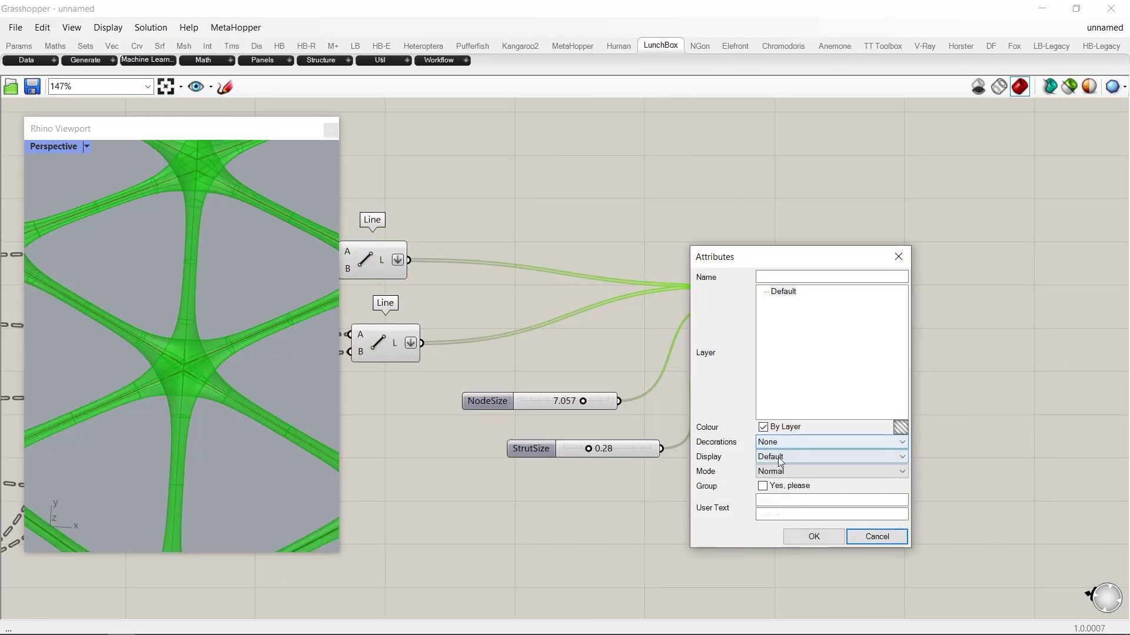
pyautogui.click(801, 534)
# Turn off the preview of all components and switch the Perspective viewport to a smooth white display mode.
pyautogui.moveTo(870, 542); pyautogui.dragTo(539, 222)
pyautogui.middleClick(588, 321)
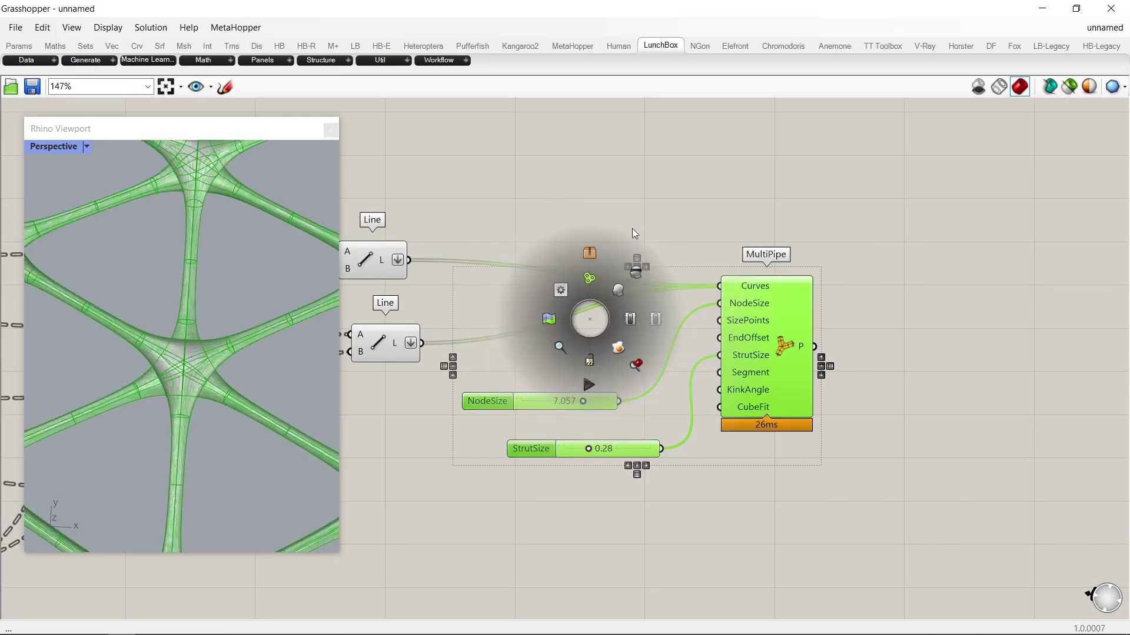
pyautogui.scroll(-5, 105, 320)
pyautogui.click(522, 366)
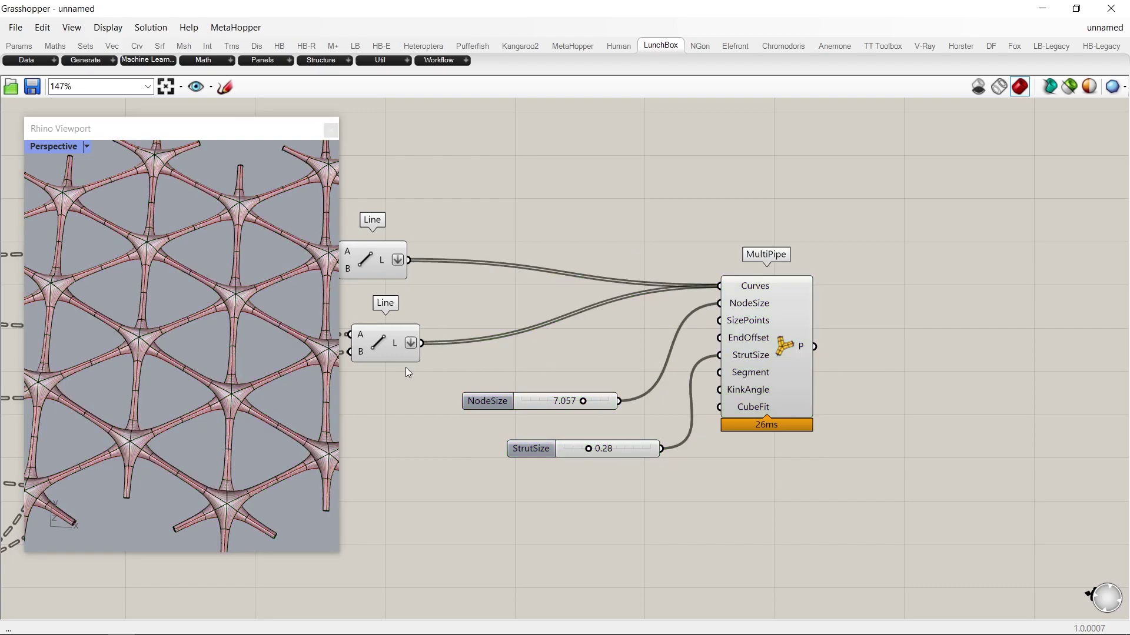
pyautogui.scroll(-1, 133, 354)
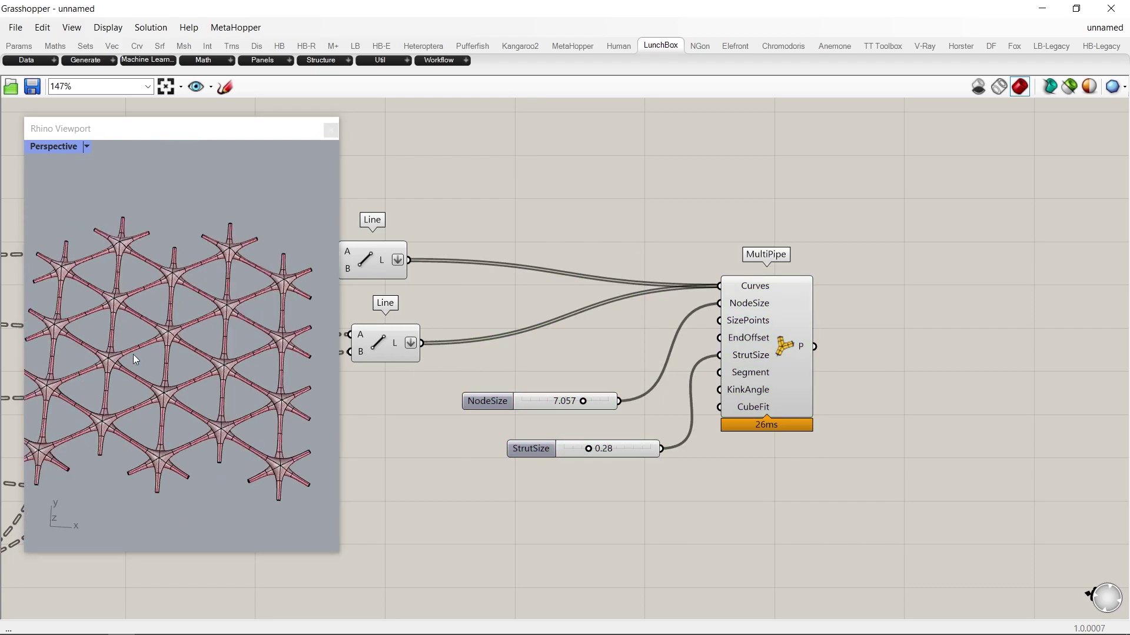
pyautogui.hotkey('ctrl', 'a')
pyautogui.middleClick(845, 453)
pyautogui.click(888, 389)
pyautogui.click(647, 338)
pyautogui.click(86, 147)
pyautogui.click(128, 325)
# Examine the baked pipe structure in the Top view and up close in the Perspective view.
pyautogui.middleClick(179, 324)
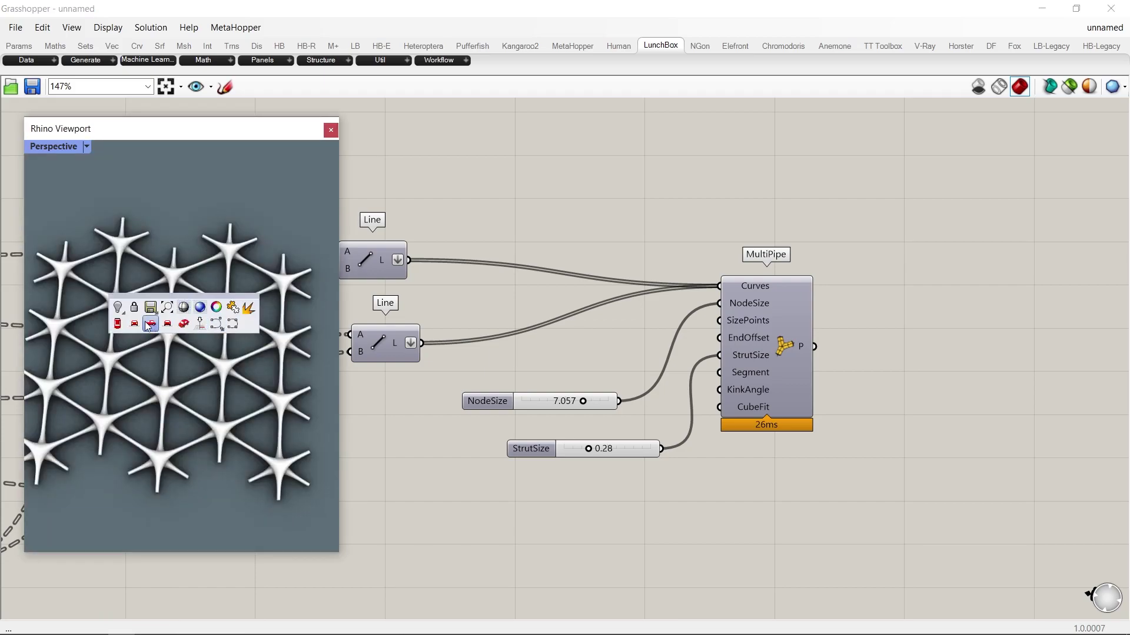
pyautogui.scroll(-2, 170, 326)
pyautogui.moveTo(170, 326); pyautogui.dragTo(176, 317, button='right')
pyautogui.scroll(4, 149, 369)
pyautogui.moveTo(149, 369); pyautogui.dragTo(194, 345, button='right')
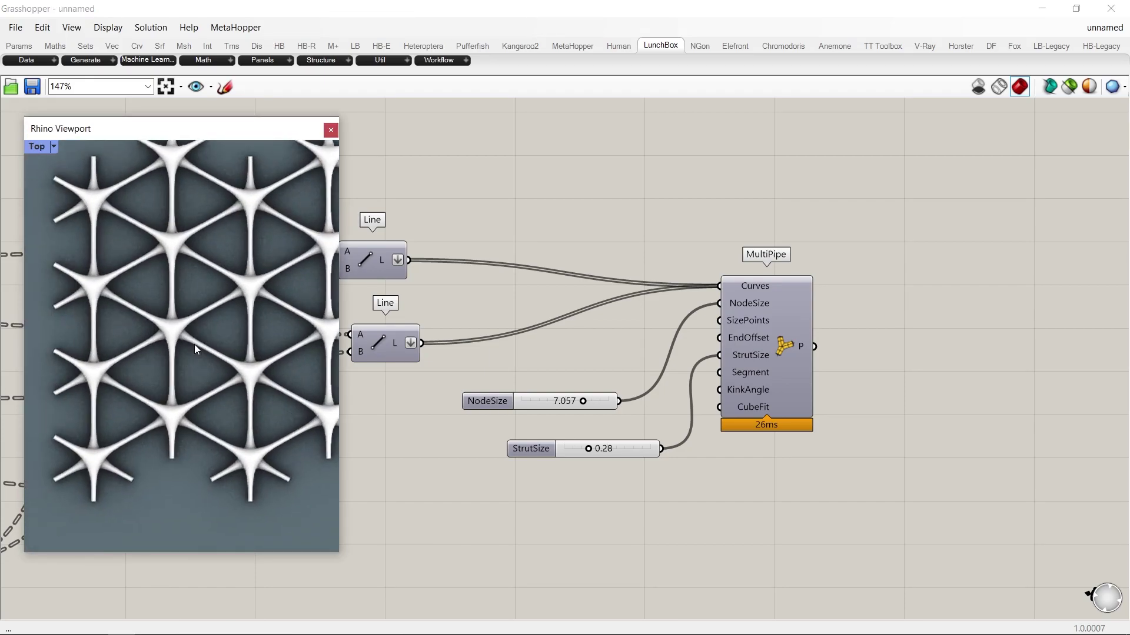
pyautogui.scroll(5, 176, 329)
pyautogui.scroll(-5, 151, 391)
pyautogui.middleClick(112, 399)
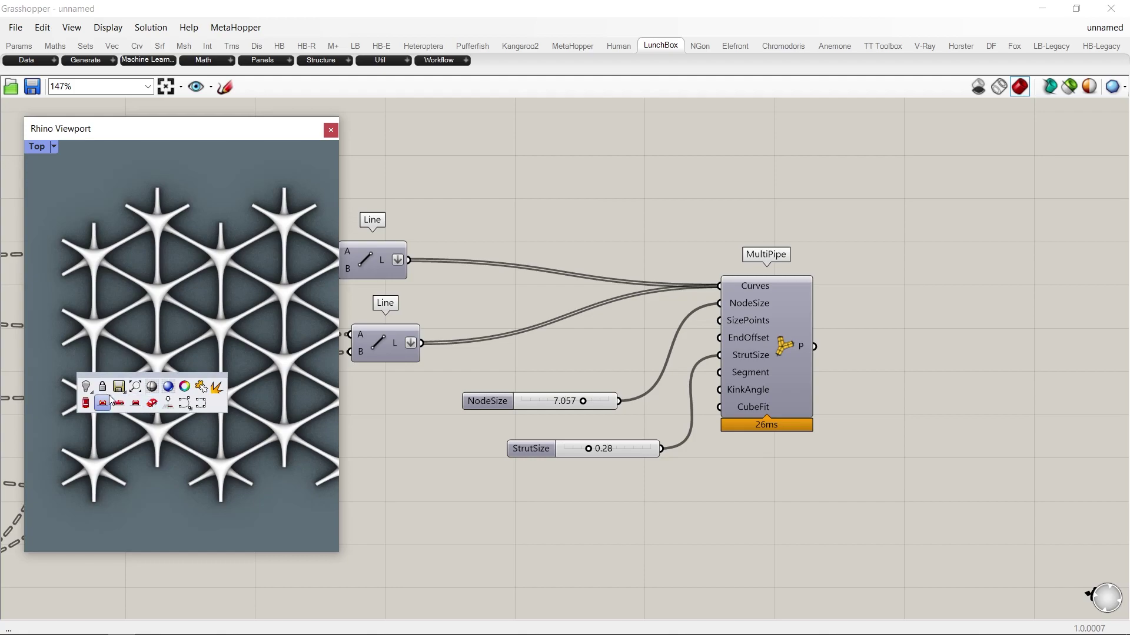
pyautogui.middleClick(200, 400)
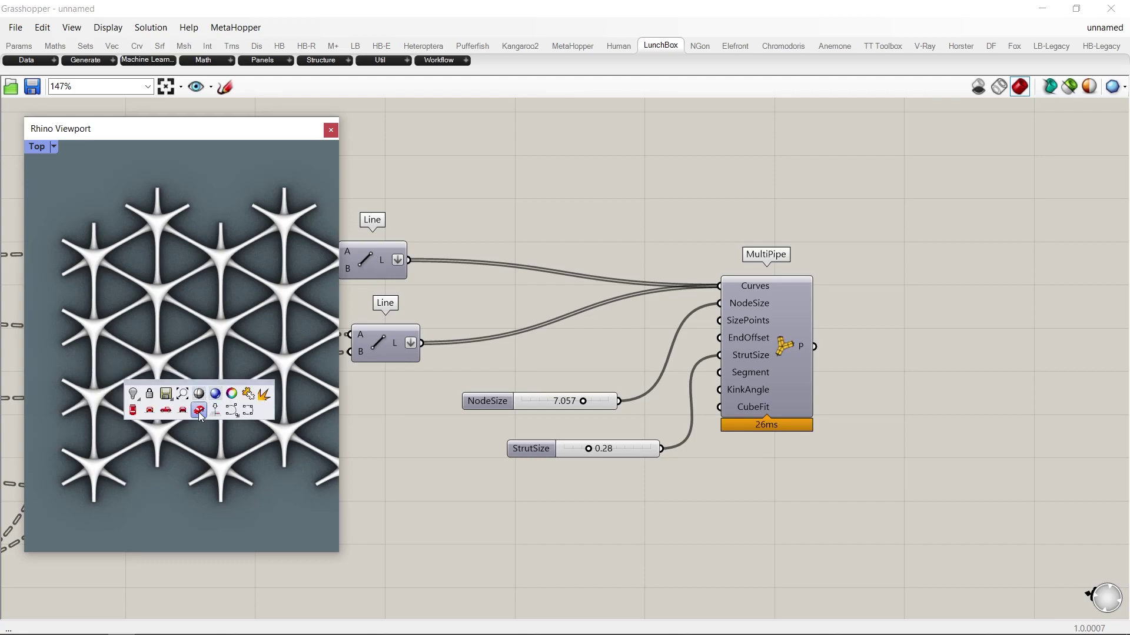
pyautogui.click(199, 412)
pyautogui.scroll(5, 191, 335)
pyautogui.moveTo(185, 308); pyautogui.dragTo(184, 363, button='right')
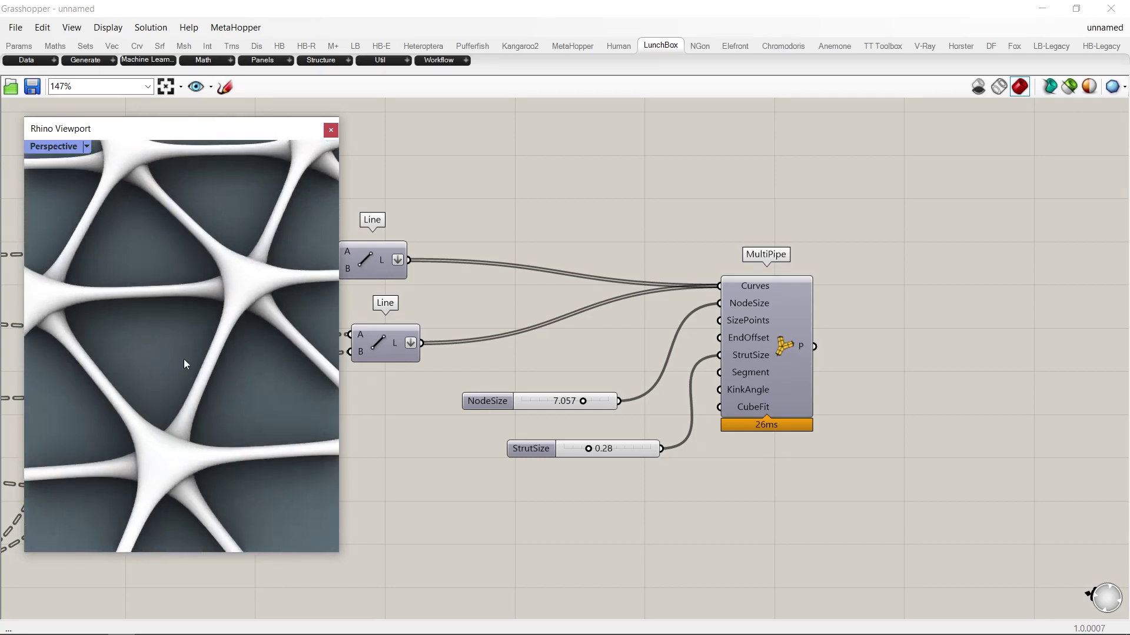
# Delete the baked pipes and add a Custom Preview component with MultiPipe's P output connected to its G input.
pyautogui.click(138, 434)
pyautogui.press('Delete')
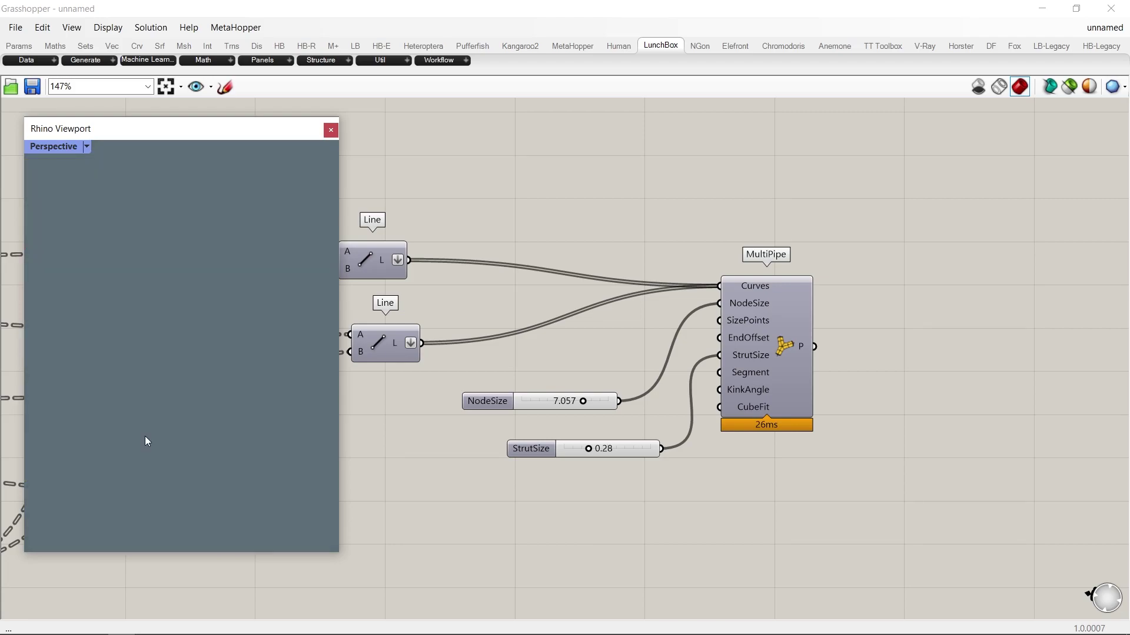
pyautogui.doubleClick(877, 339)
pyautogui.write('custom previe')
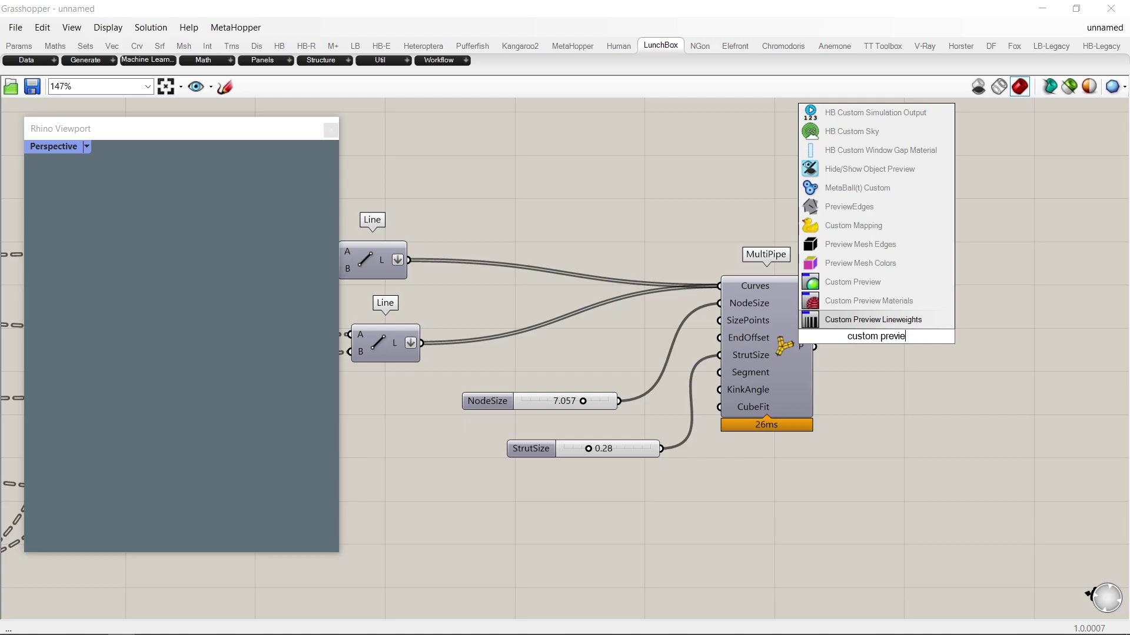
pyautogui.press('Return')
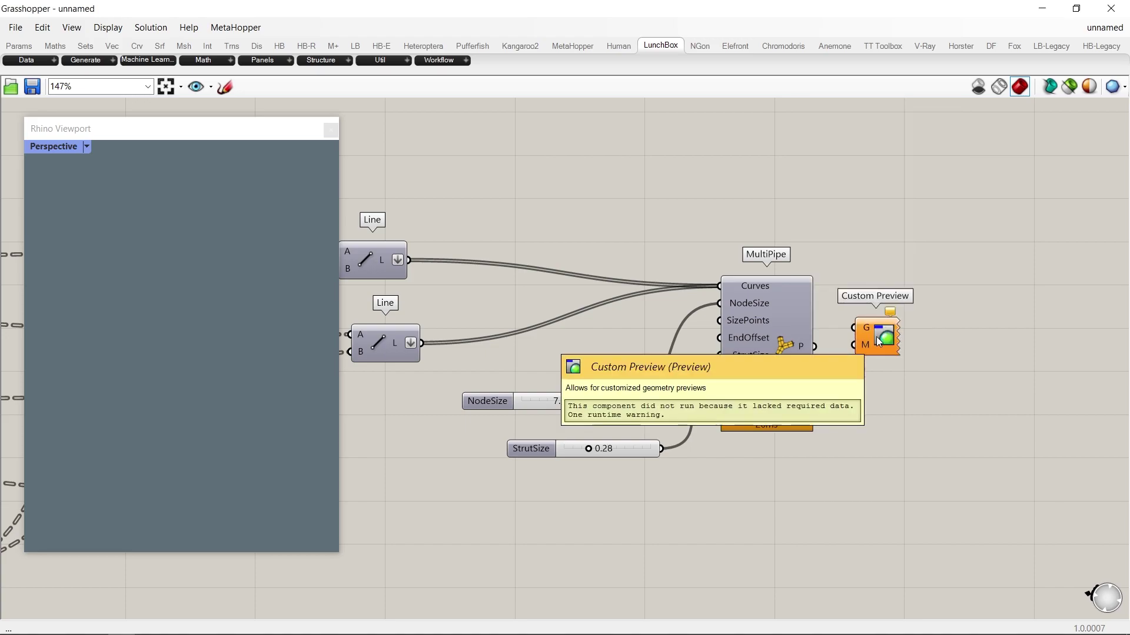
pyautogui.moveTo(877, 337); pyautogui.dragTo(984, 380)
pyautogui.moveTo(814, 346); pyautogui.dragTo(961, 371)
# Add a white Colour Swatch and connect it to Custom Preview's M input.
pyautogui.doubleClick(766, 504)
pyautogui.write('swatch')
pyautogui.press('Return')
pyautogui.moveTo(804, 505); pyautogui.dragTo(989, 369)
# Raise the Multiplication B slider past 6.503 to about 7.5, checking the spacing between the two pipe layers.
pyautogui.moveTo(151, 273); pyautogui.dragTo(98, 305, button='right')
pyautogui.scroll(-5, 98, 305)
pyautogui.scroll(8, 98, 305)
pyautogui.moveTo(179, 306); pyautogui.dragTo(240, 292, button='right')
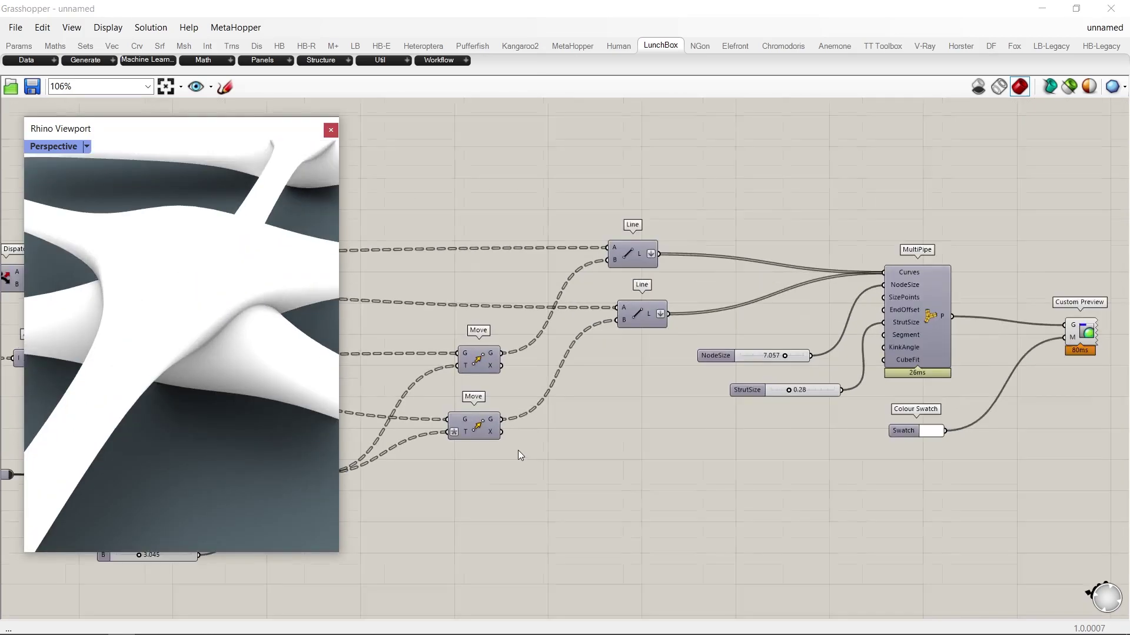
pyautogui.moveTo(518, 451); pyautogui.dragTo(948, 276, button='right')
pyautogui.scroll(9, 573, 380)
pyautogui.moveTo(588, 371); pyautogui.dragTo(739, 364)
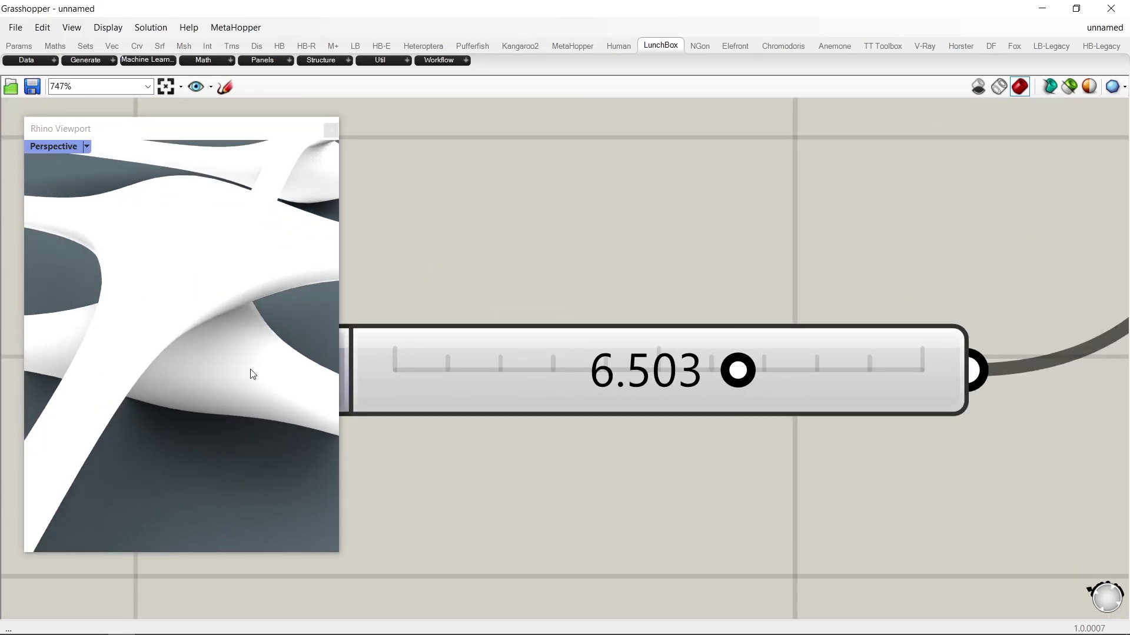
pyautogui.moveTo(262, 374); pyautogui.dragTo(207, 335, button='right')
pyautogui.scroll(3, 207, 336)
pyautogui.moveTo(746, 368); pyautogui.dragTo(803, 359)
# Set the StrutSize slider to 0.44 and the NodeSize slider to 5.226.
pyautogui.moveTo(227, 333); pyautogui.dragTo(235, 474, button='right')
pyautogui.scroll(-4, 236, 475)
pyautogui.scroll(6, 236, 474)
pyautogui.scroll(-10, 647, 312)
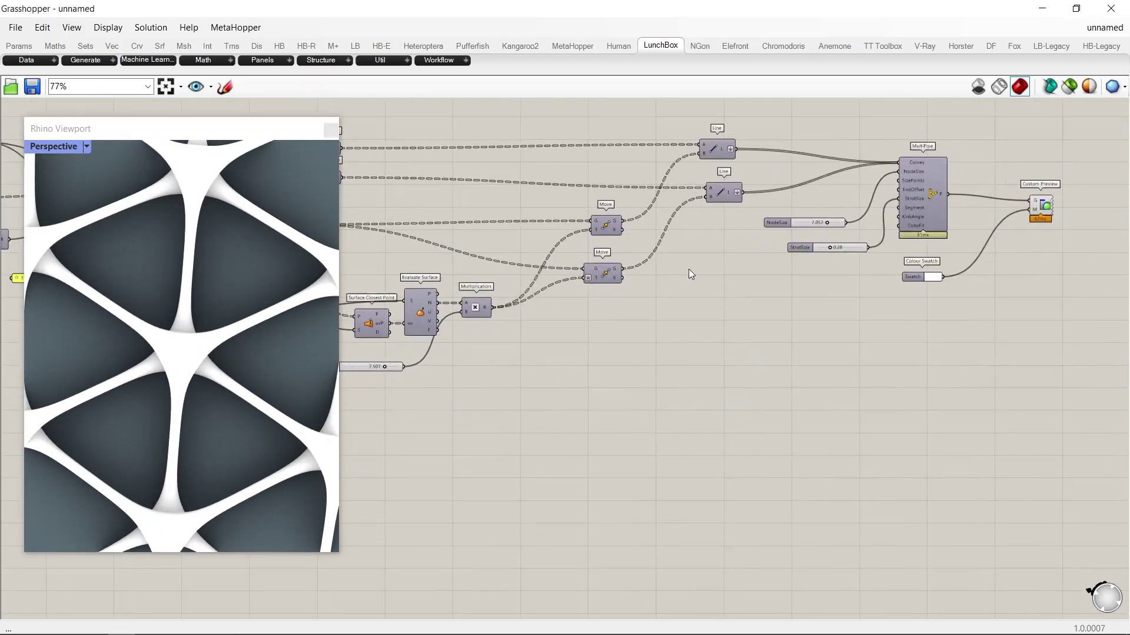
pyautogui.scroll(7, 704, 299)
pyautogui.moveTo(675, 393); pyautogui.dragTo(720, 396)
pyautogui.moveTo(658, 248); pyautogui.dragTo(607, 250)
# Bake the final MultiPipe geometry into Rhino.
pyautogui.moveTo(247, 341); pyautogui.dragTo(129, 385, button='right')
pyautogui.scroll(-4, 197, 360)
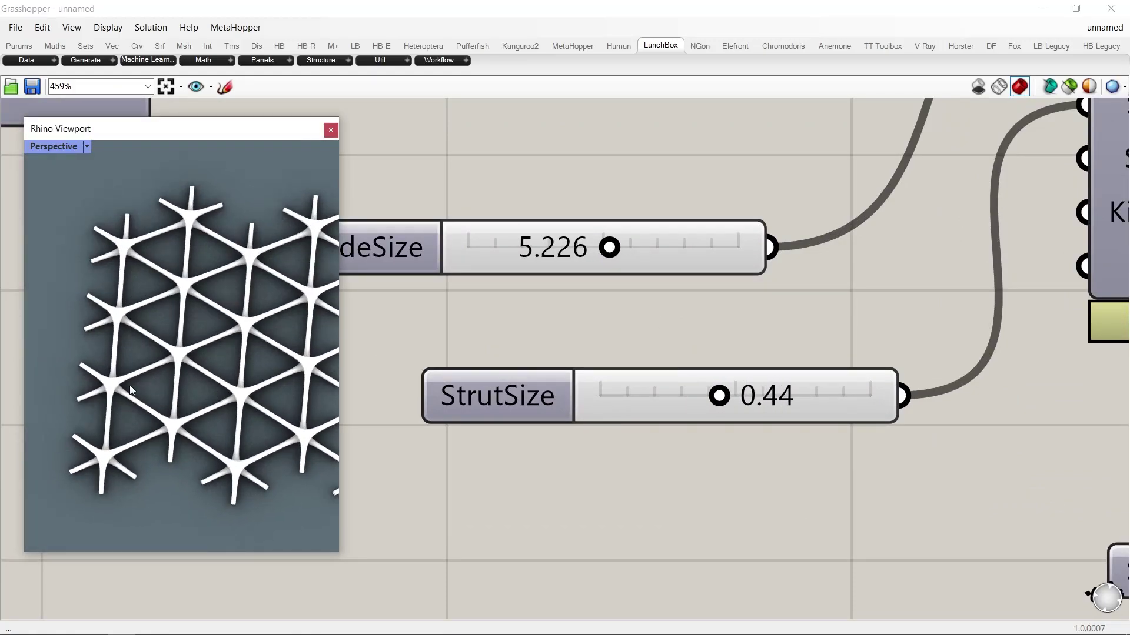
pyautogui.scroll(-4, 132, 386)
pyautogui.keyDown('shift'); pyautogui.moveTo(265, 401); pyautogui.dragTo(178, 397, button='right'); pyautogui.keyUp('shift')
pyautogui.scroll(-2, 179, 400)
pyautogui.scroll(6, 118, 388)
pyautogui.scroll(-8, 430, 341)
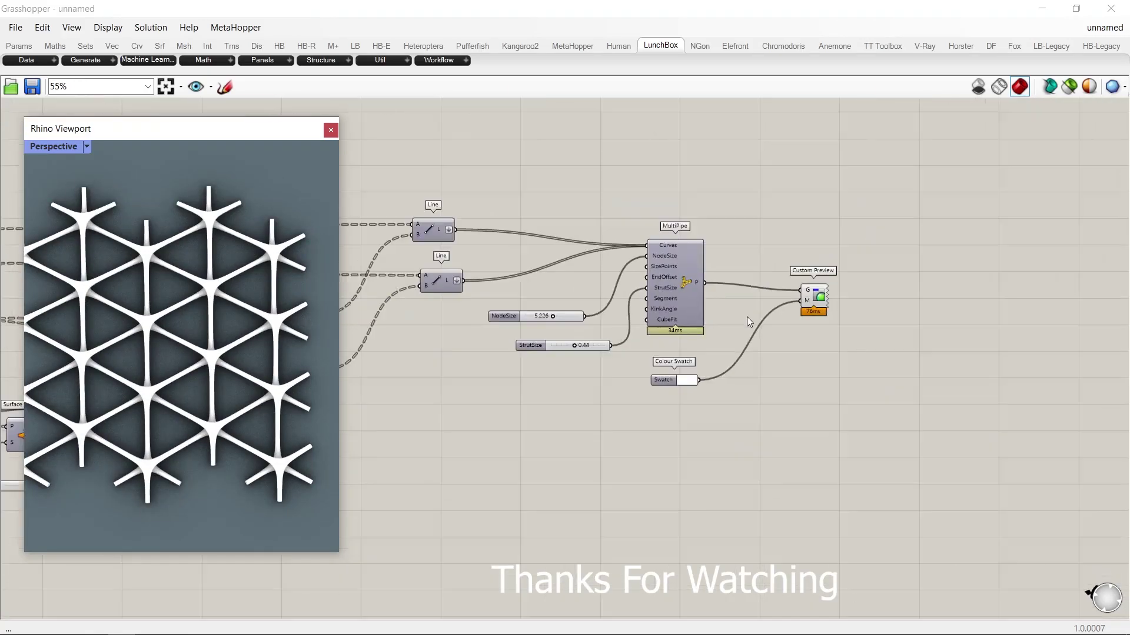
pyautogui.moveTo(747, 316); pyautogui.dragTo(634, 309, button='right')
pyautogui.scroll(3, 695, 279)
pyautogui.rightClick(474, 255)
pyautogui.click(501, 311)
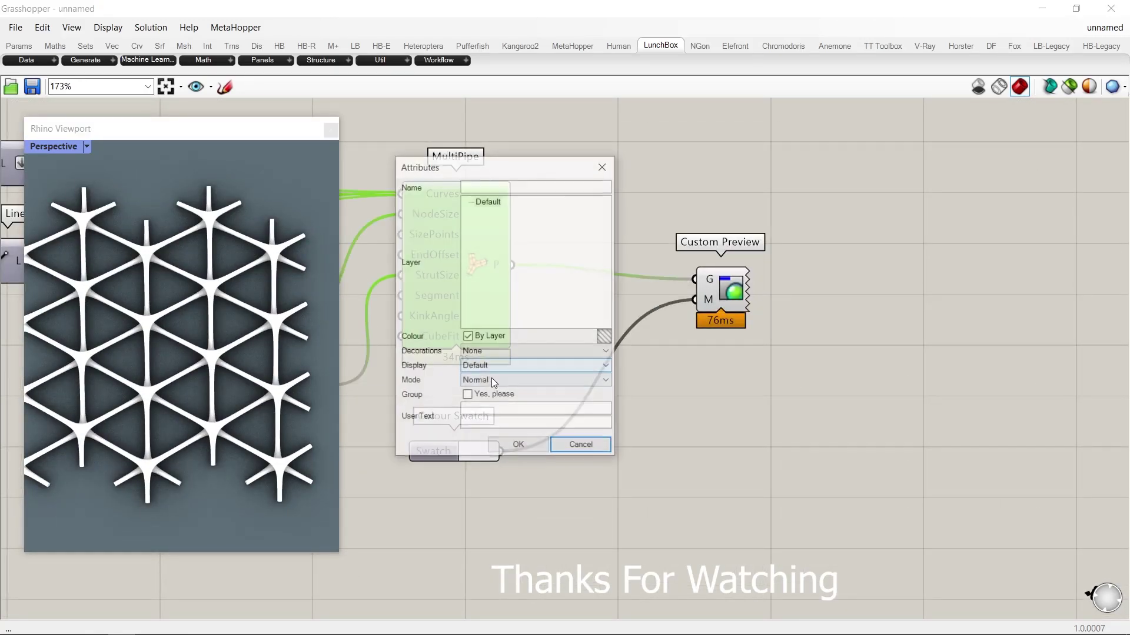